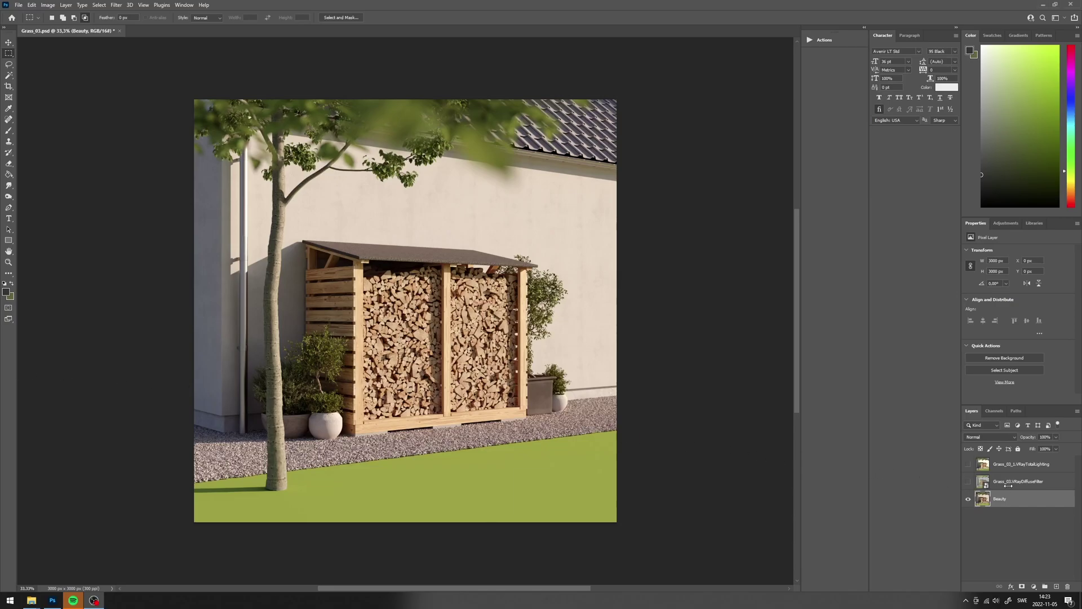
Preview the VRayDiffuseFilter and VRayTotalLighting render layers over the Beauty layer and hide both again
{"action": "left_click", "coordinate": [969, 482]}
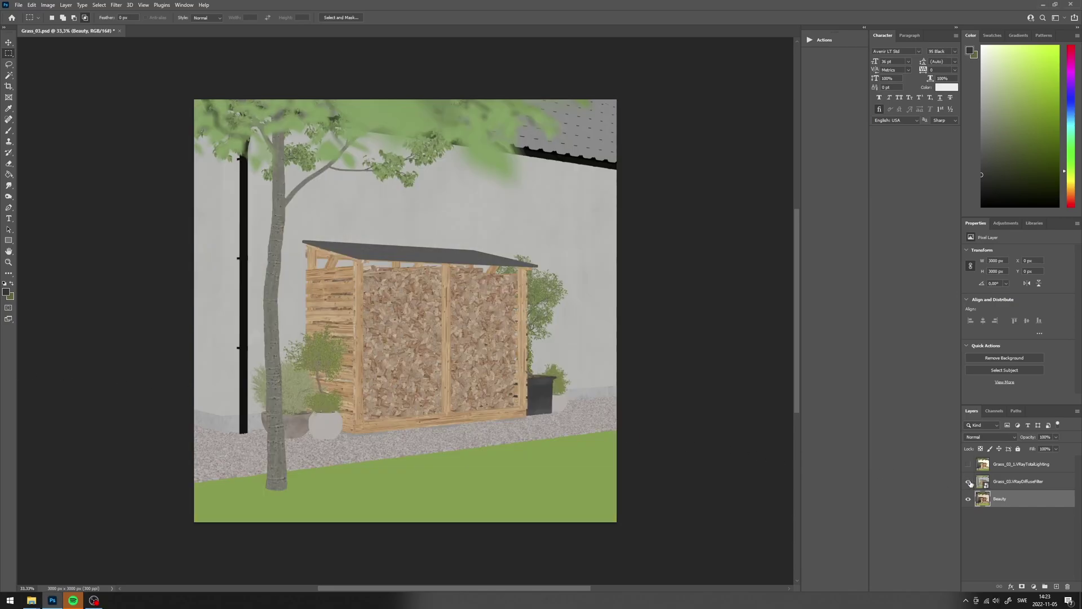
{"action": "left_click", "coordinate": [969, 464]}
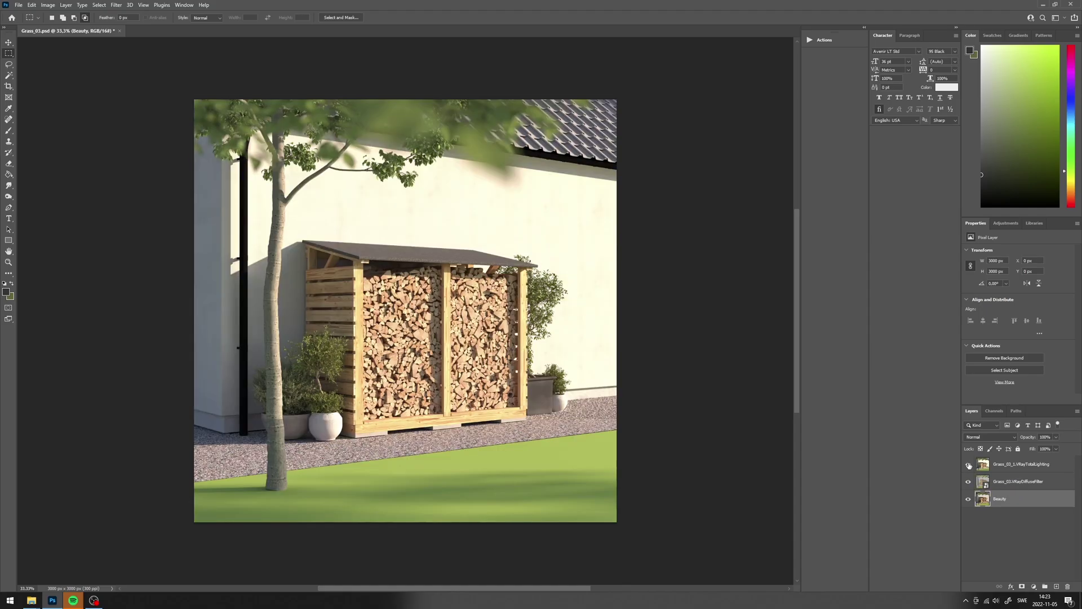
{"action": "left_click", "coordinate": [969, 465]}
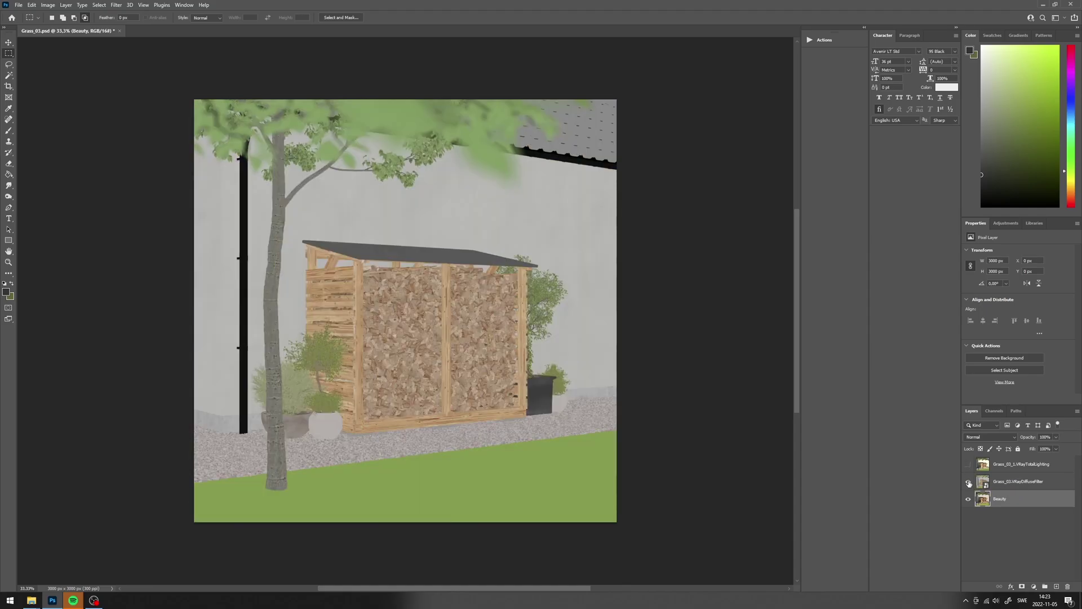
{"action": "left_click", "coordinate": [969, 482]}
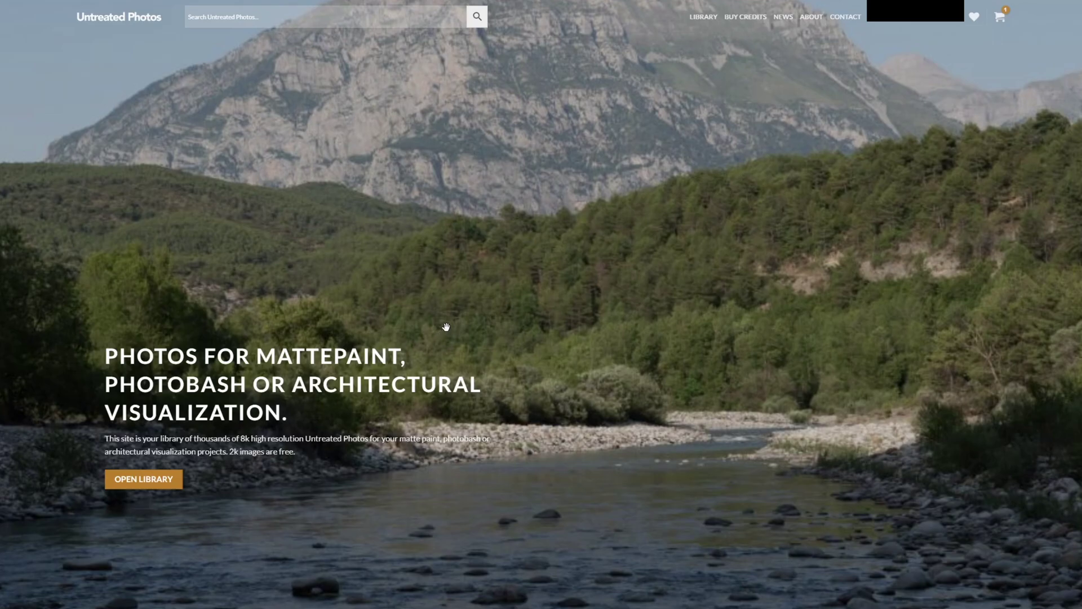
Switch to the Untreated Photos website and browse the library's Nature category for a photo of a green grass field
{"action": "left_click", "coordinate": [713, 24]}
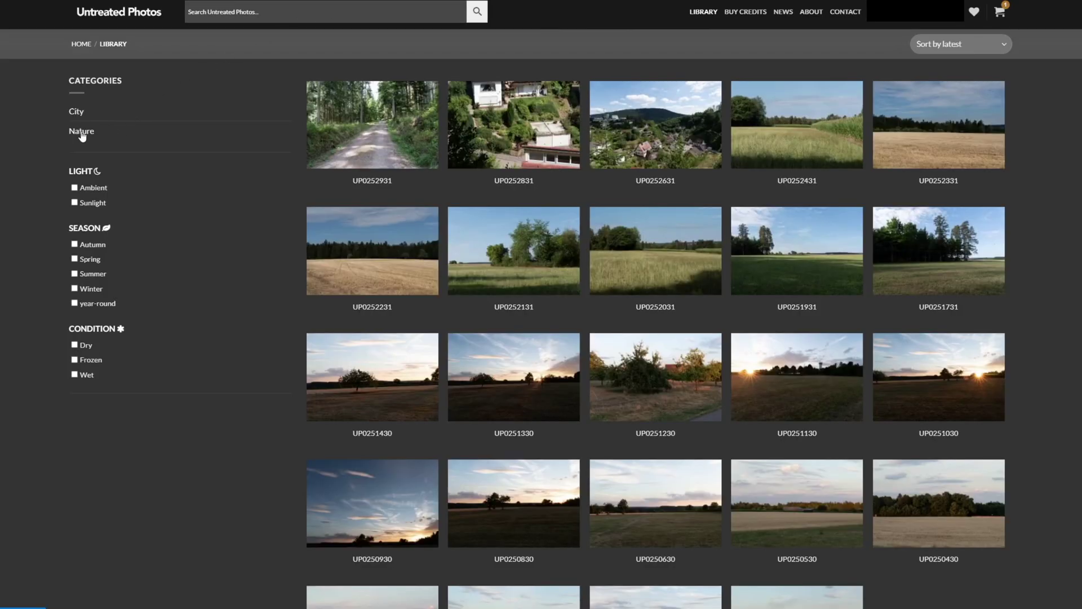
{"action": "left_click", "coordinate": [81, 133]}
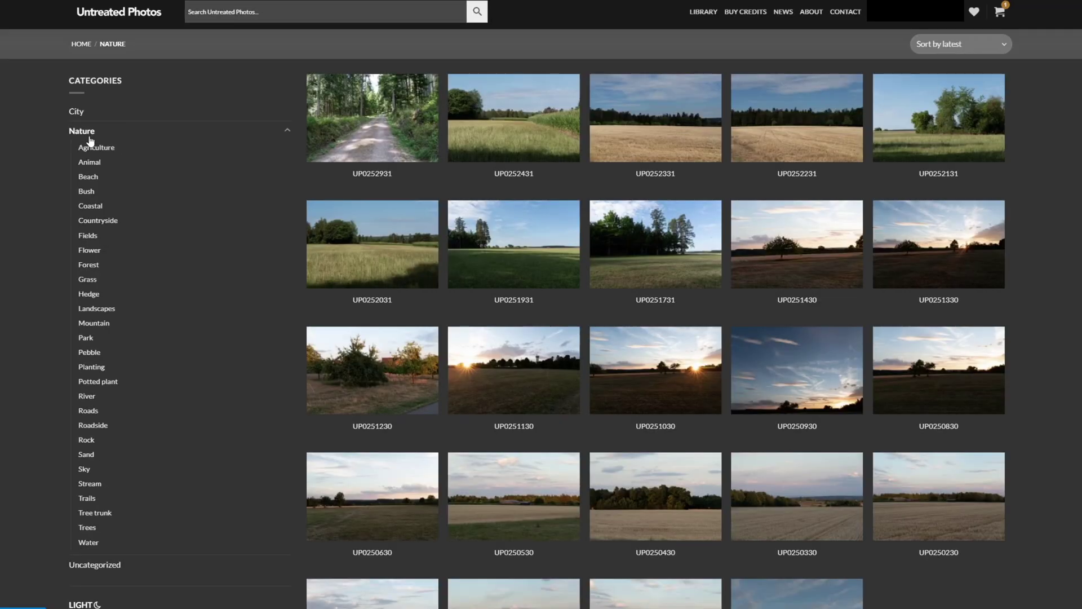
{"action": "scroll", "coordinate": [708, 350], "scroll_direction": "down", "scroll_amount": 15}
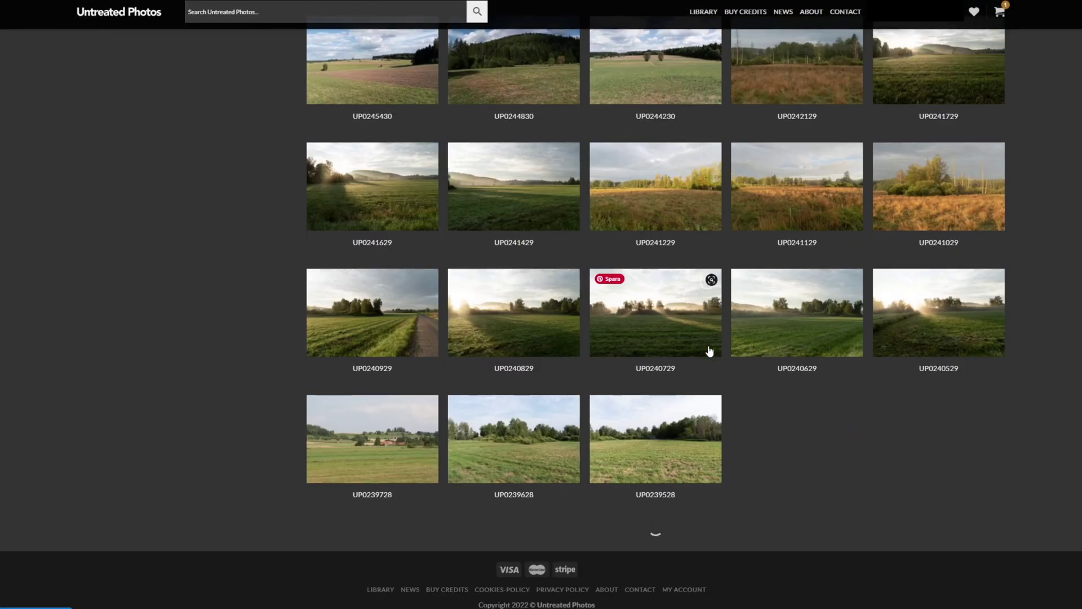
{"action": "scroll", "coordinate": [709, 351], "scroll_direction": "down", "scroll_amount": 15}
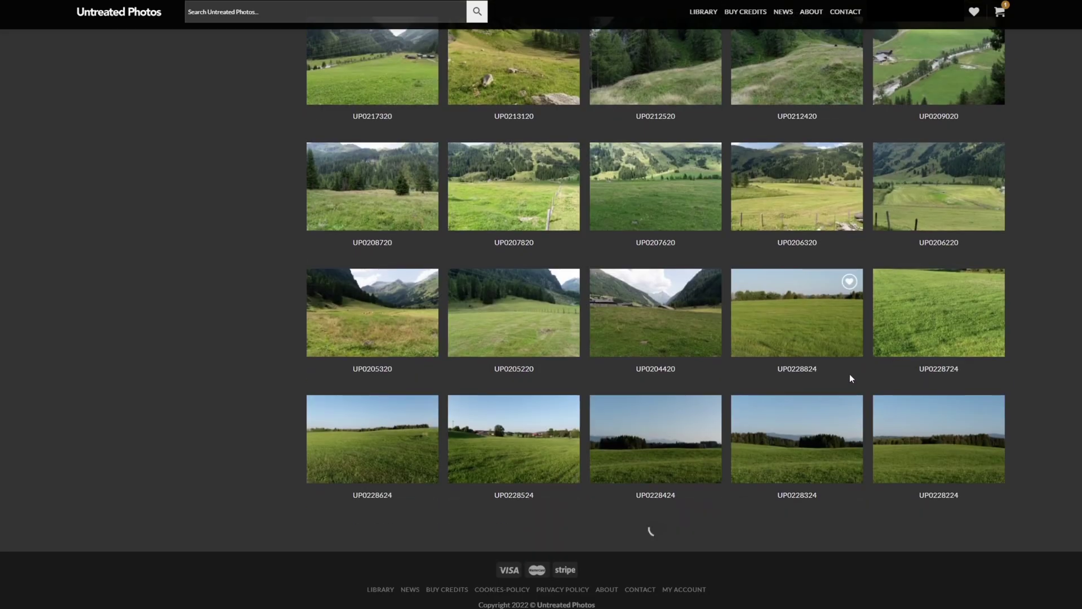
{"action": "scroll", "coordinate": [856, 384], "scroll_direction": "down", "scroll_amount": 5}
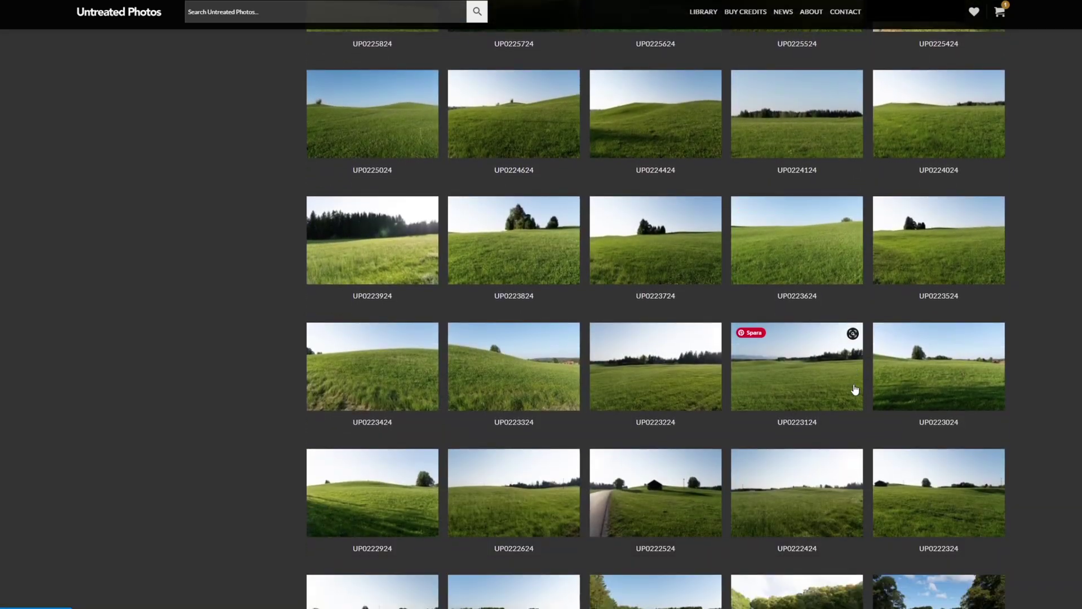
{"action": "left_click", "coordinate": [856, 387]}
{"action": "scroll", "coordinate": [623, 372], "scroll_direction": "down", "scroll_amount": 5}
{"action": "left_click", "coordinate": [623, 372]}
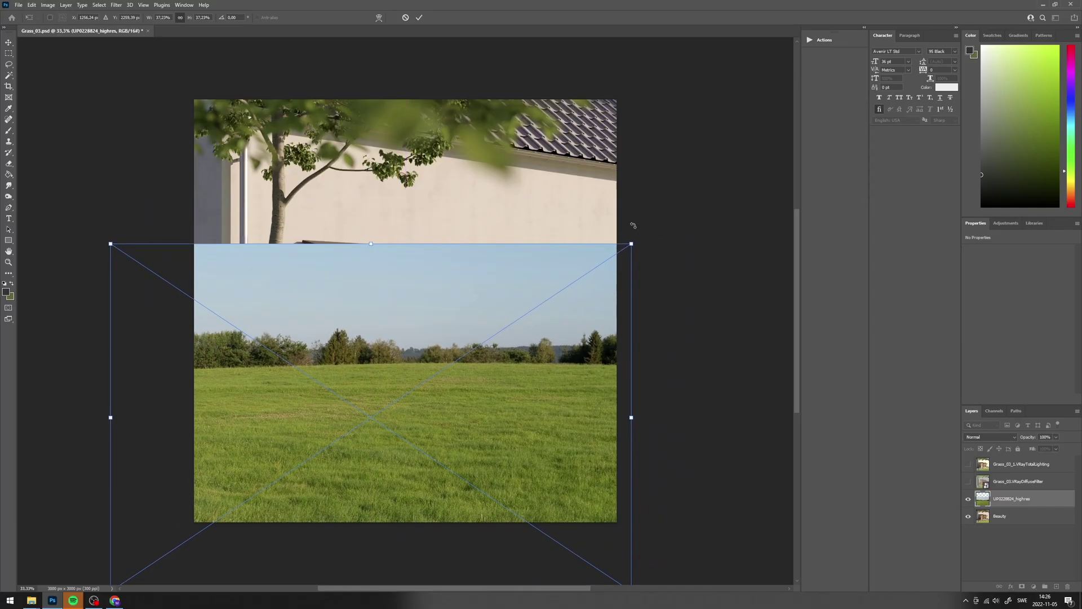
Enlarge the placed UP0228824_highres photo to about 45% and position its grass over the whole lawn area
{"action": "mouse_move", "coordinate": [633, 225]}
{"action": "left_mouse_down"}
{"action": "mouse_move", "coordinate": [733, 181]}
{"action": "mouse_move", "coordinate": [642, 274]}
{"action": "mouse_move", "coordinate": [644, 241]}
{"action": "left_mouse_up"}
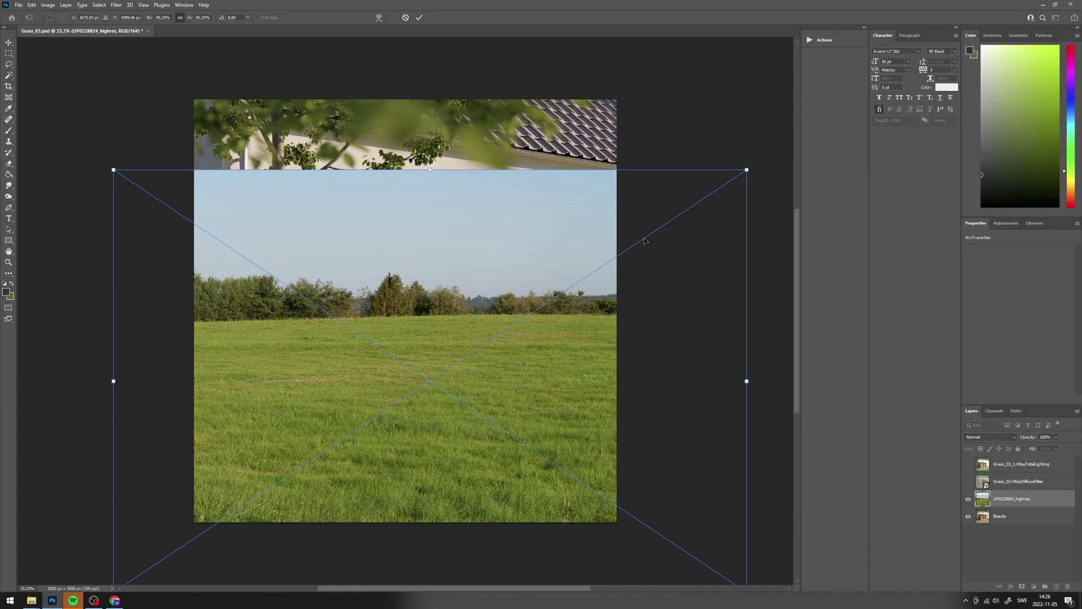
{"action": "key", "text": "Return"}
Select the flat green lawn from the VRayDiffuseFilter layer with the Magic Wand and mask the grass photo to that selection
{"action": "left_click", "coordinate": [968, 482]}
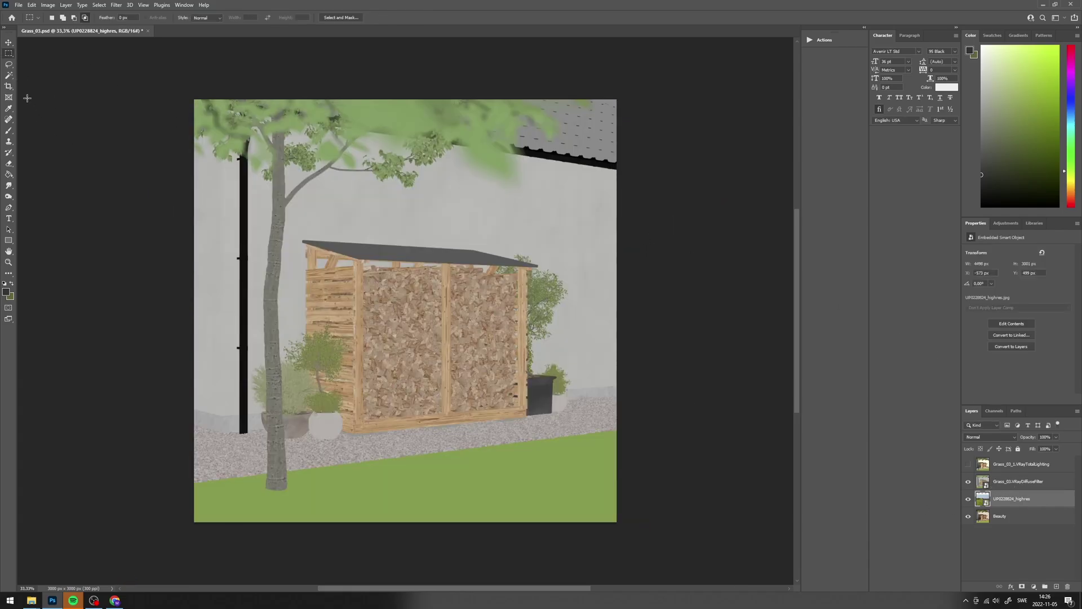
{"action": "left_click", "coordinate": [8, 75]}
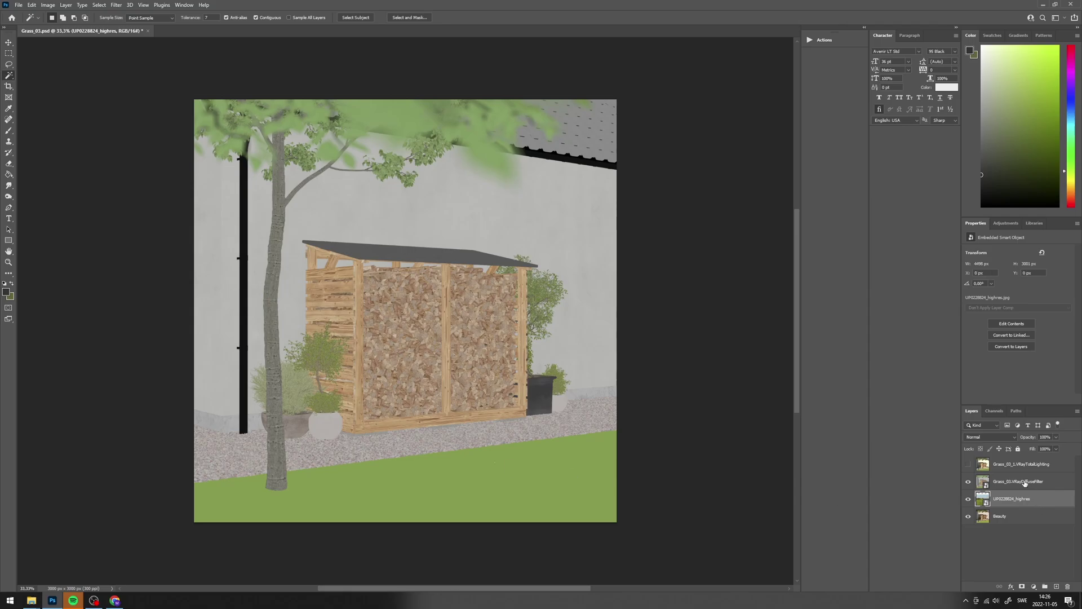
{"action": "left_click", "coordinate": [526, 449]}
{"action": "left_click", "coordinate": [968, 482]}
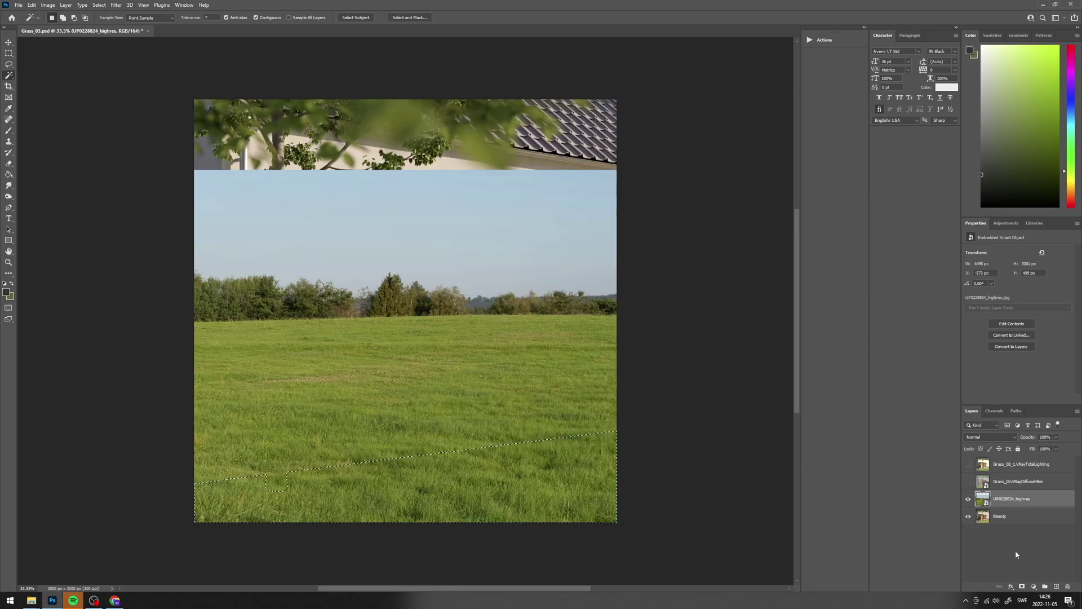
{"action": "left_click", "coordinate": [1022, 586]}
Paint white grass-blade brush strokes on the photo's layer mask along the whole gravel border to roughen the lawn edge
{"action": "left_click", "coordinate": [10, 131]}
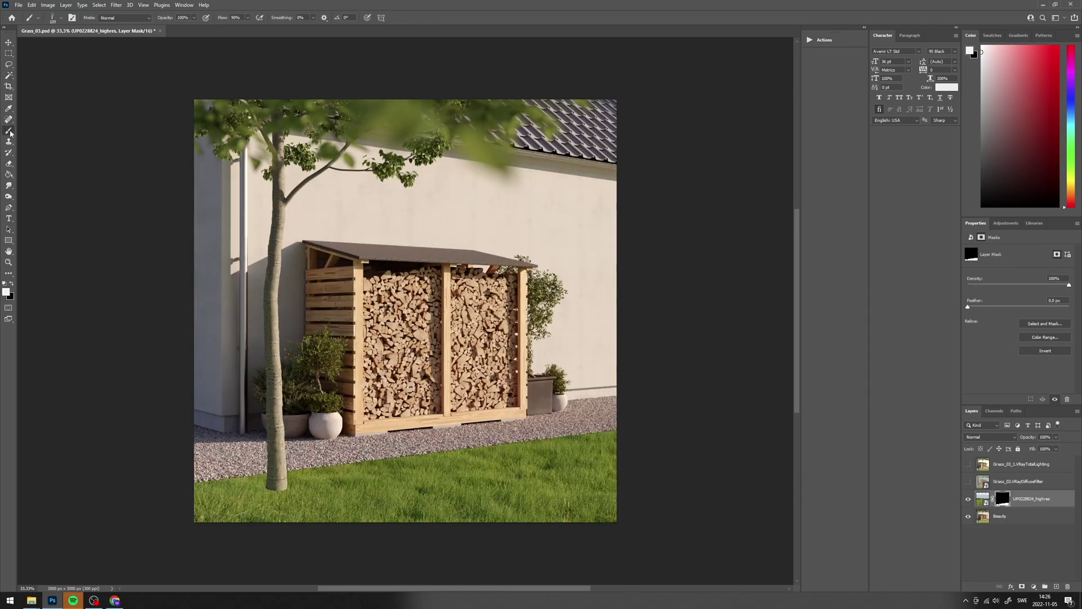
{"action": "left_click_drag", "start_coordinate": [548, 466], "coordinate": [468, 250]}
{"action": "key", "text": "ctrl+plus"}
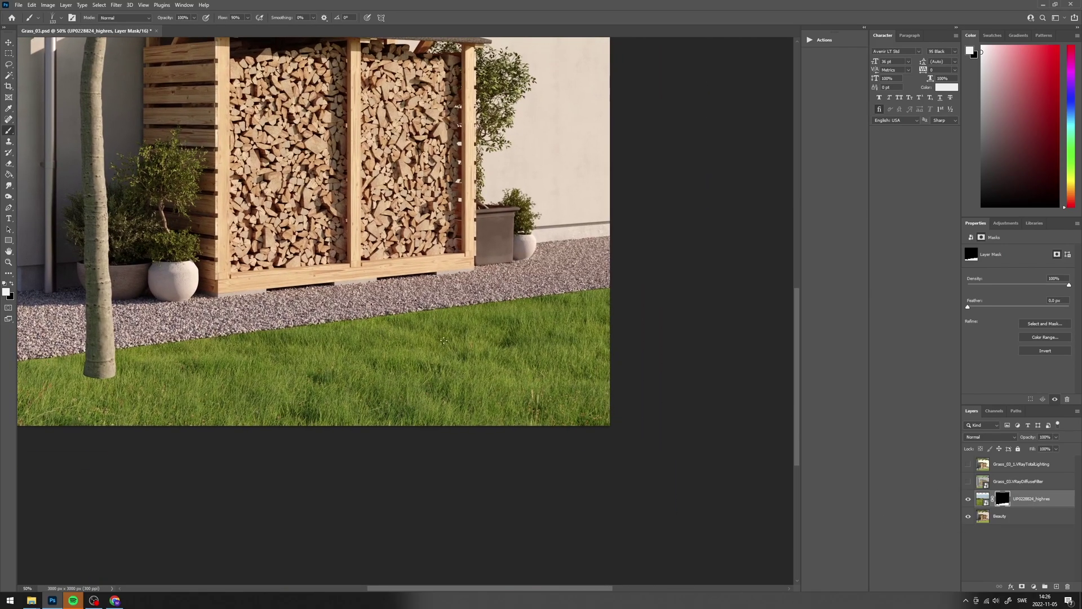
{"action": "mouse_move", "coordinate": [444, 341]}
{"action": "left_mouse_down"}
{"action": "mouse_move", "coordinate": [466, 315]}
{"action": "mouse_move", "coordinate": [477, 317]}
{"action": "left_mouse_up"}
{"action": "key", "text": "ctrl+z"}
{"action": "key", "text": "ctrl+plus"}
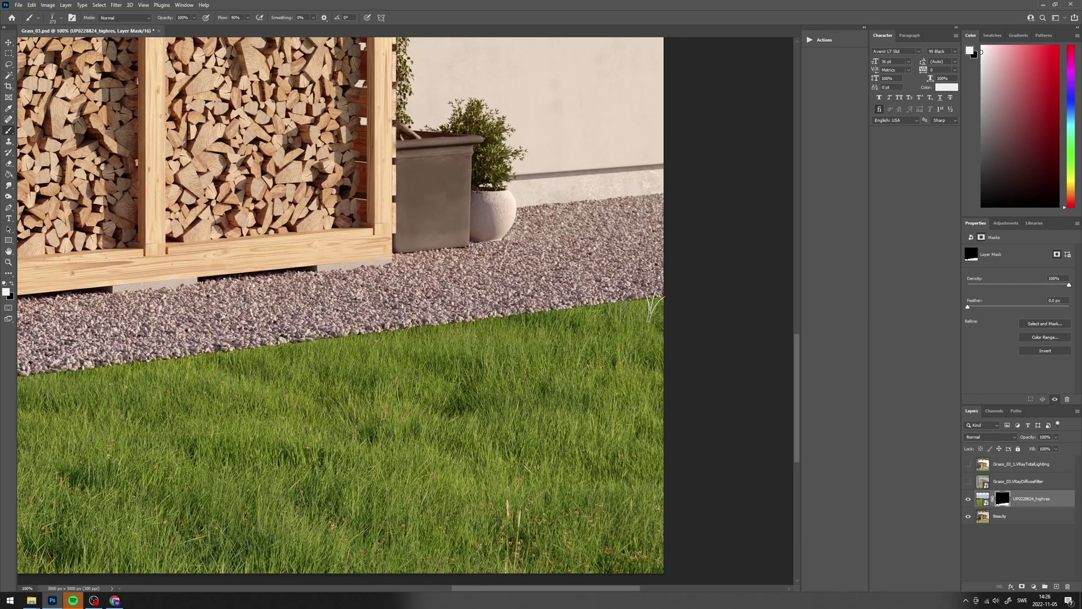
{"action": "mouse_move", "coordinate": [617, 323]}
{"action": "left_mouse_down"}
{"action": "mouse_move", "coordinate": [585, 329]}
{"action": "mouse_move", "coordinate": [670, 302]}
{"action": "left_mouse_up"}
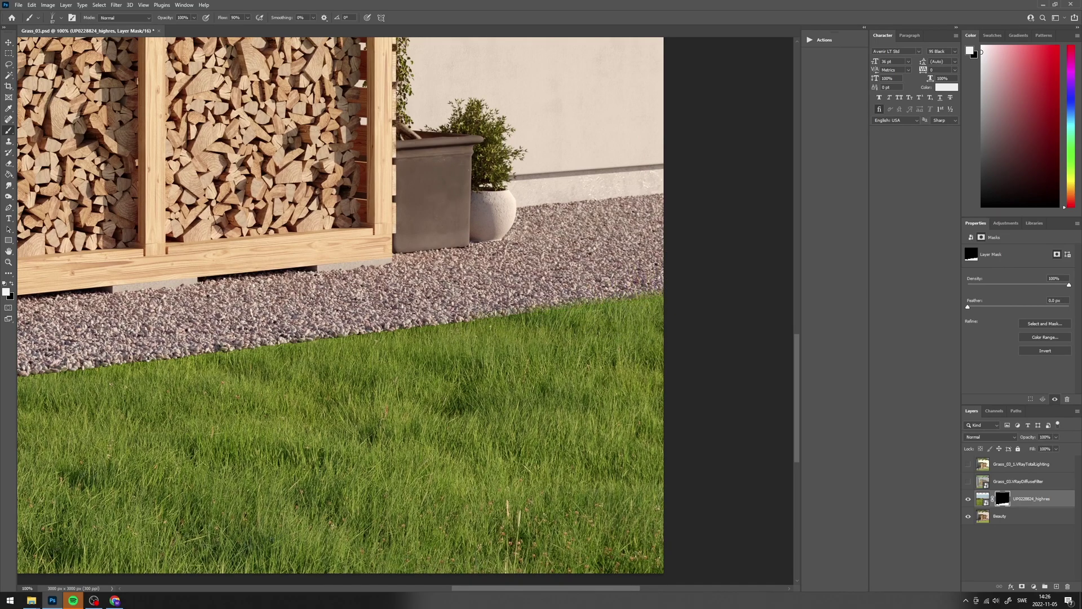
{"action": "left_click_drag", "start_coordinate": [393, 328], "coordinate": [299, 340]}
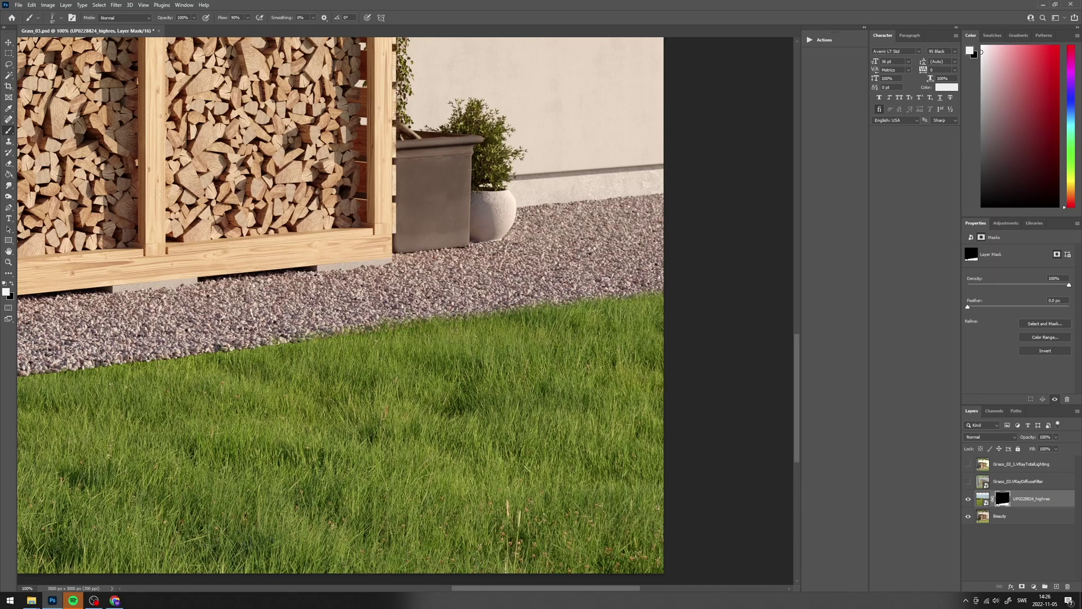
{"action": "left_click_drag", "start_coordinate": [238, 386], "coordinate": [485, 346]}
{"action": "left_click_drag", "start_coordinate": [547, 307], "coordinate": [437, 315]}
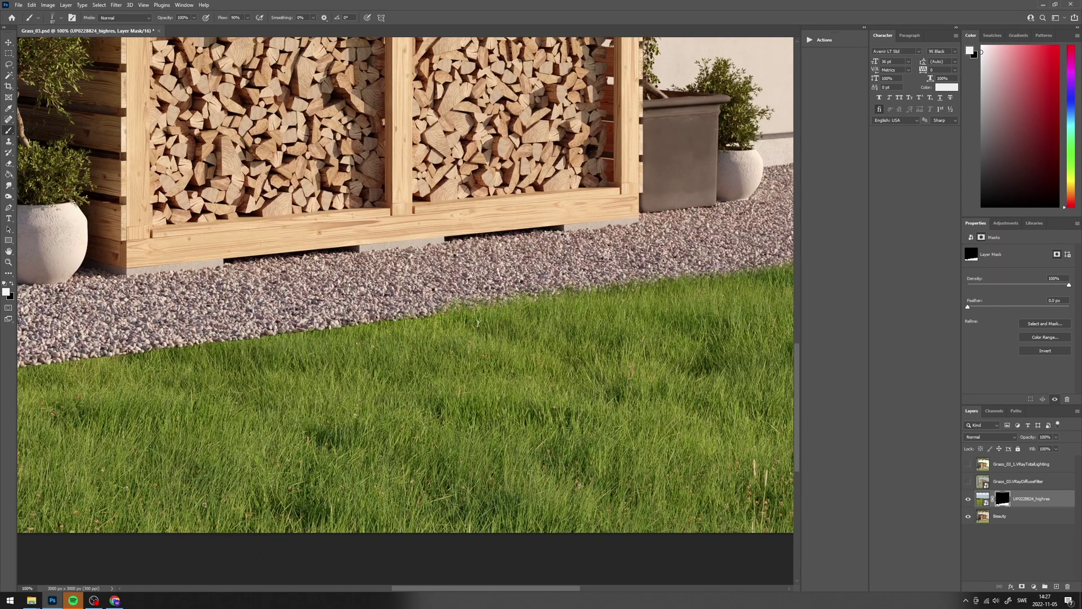
{"action": "left_click_drag", "start_coordinate": [369, 332], "coordinate": [557, 311]}
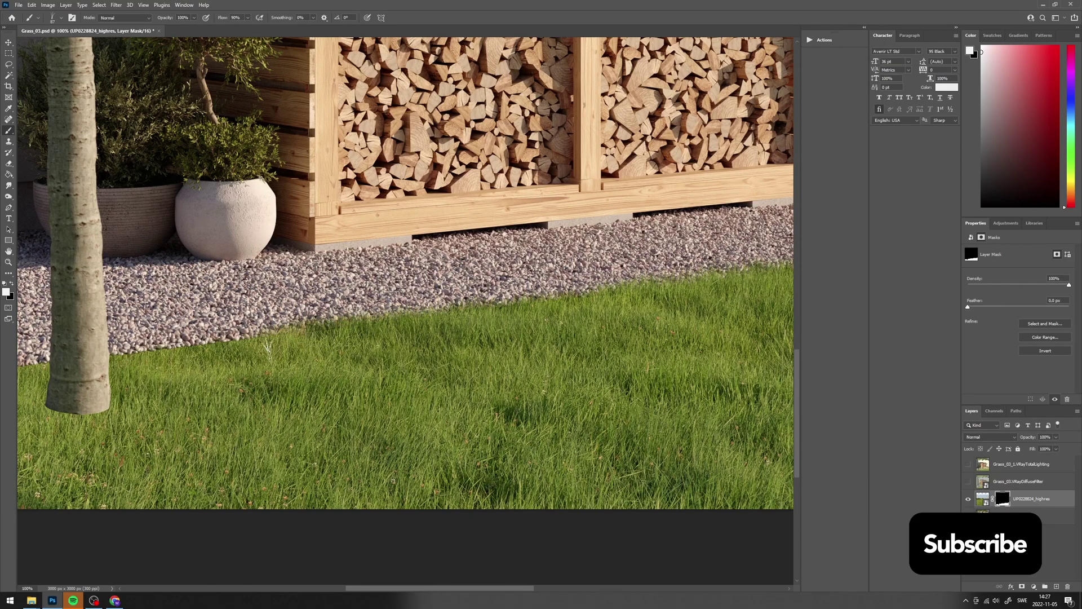
{"action": "left_click_drag", "start_coordinate": [319, 337], "coordinate": [562, 320]}
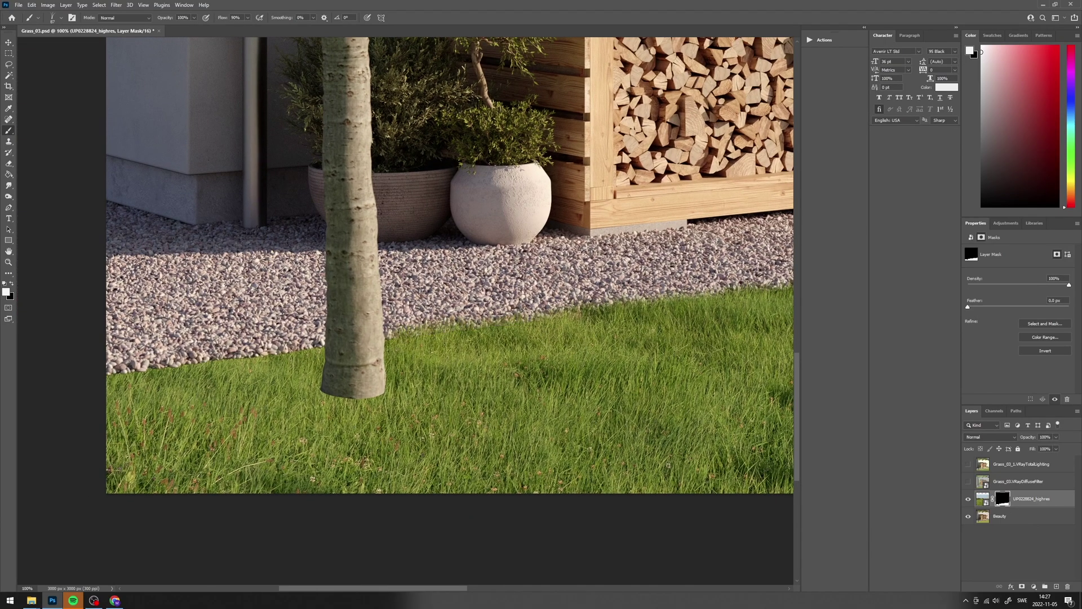
{"action": "mouse_move", "coordinate": [269, 351]}
{"action": "left_mouse_down"}
{"action": "mouse_move", "coordinate": [174, 364]}
{"action": "mouse_move", "coordinate": [305, 350]}
{"action": "mouse_move", "coordinate": [291, 348]}
{"action": "left_mouse_up"}
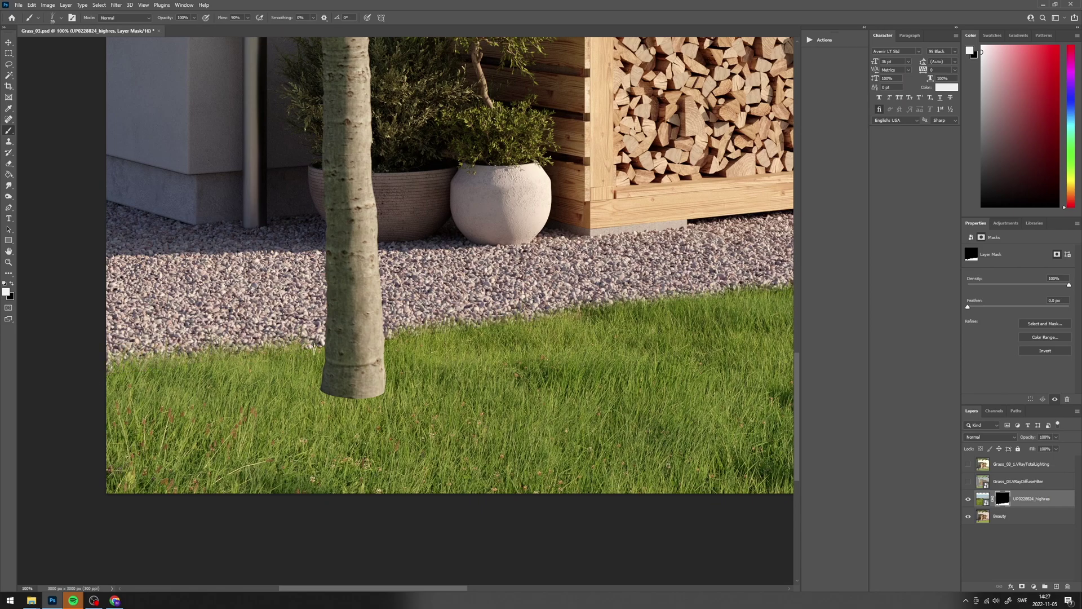
Select the VRayTotalLighting layer and make it visible above the masked grass photo
{"action": "key", "text": "ctrl+minus"}
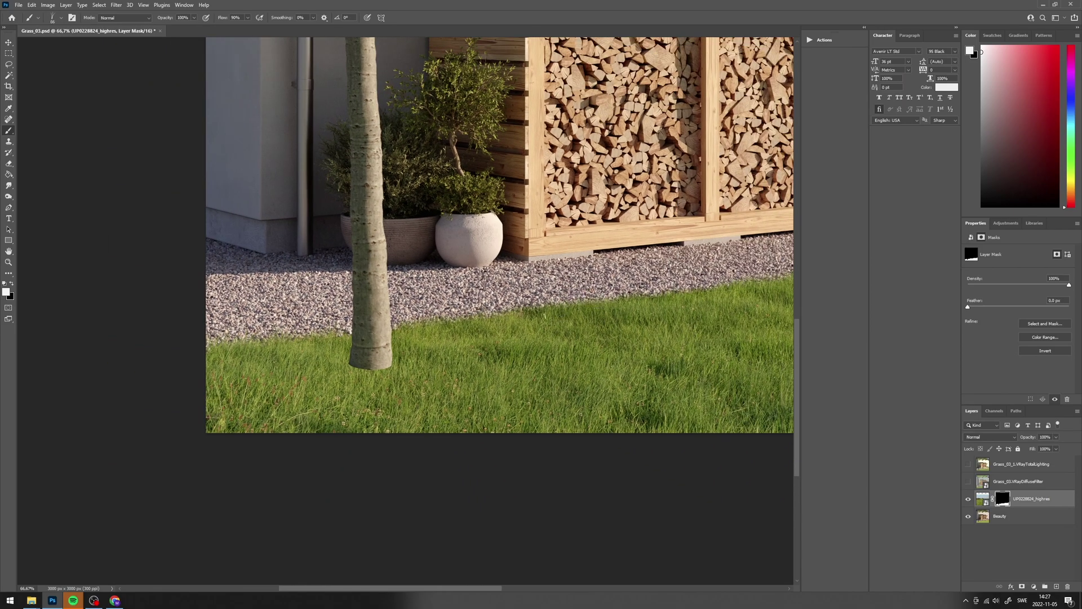
{"action": "key", "text": "ctrl+minus"}
{"action": "key", "text": "ctrl+minus"}
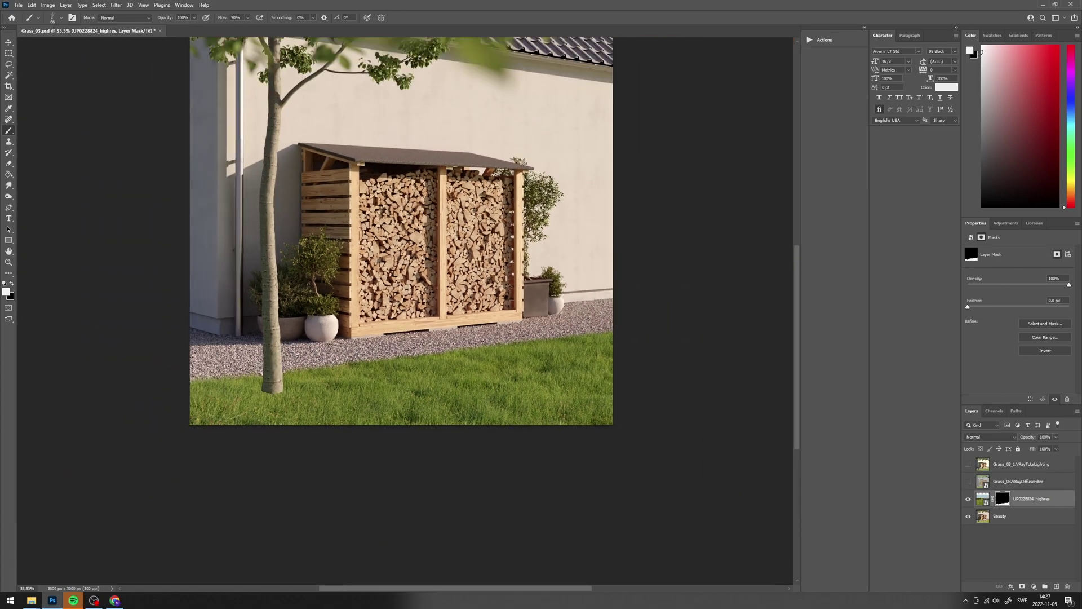
{"action": "left_click_drag", "start_coordinate": [461, 303], "coordinate": [488, 338]}
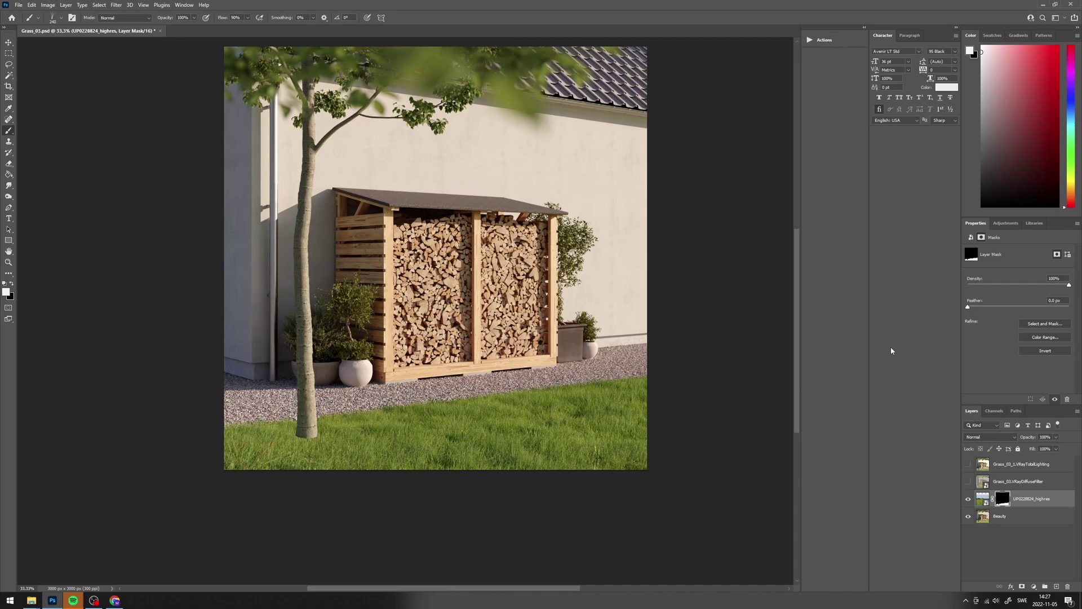
{"action": "left_click", "coordinate": [1011, 468]}
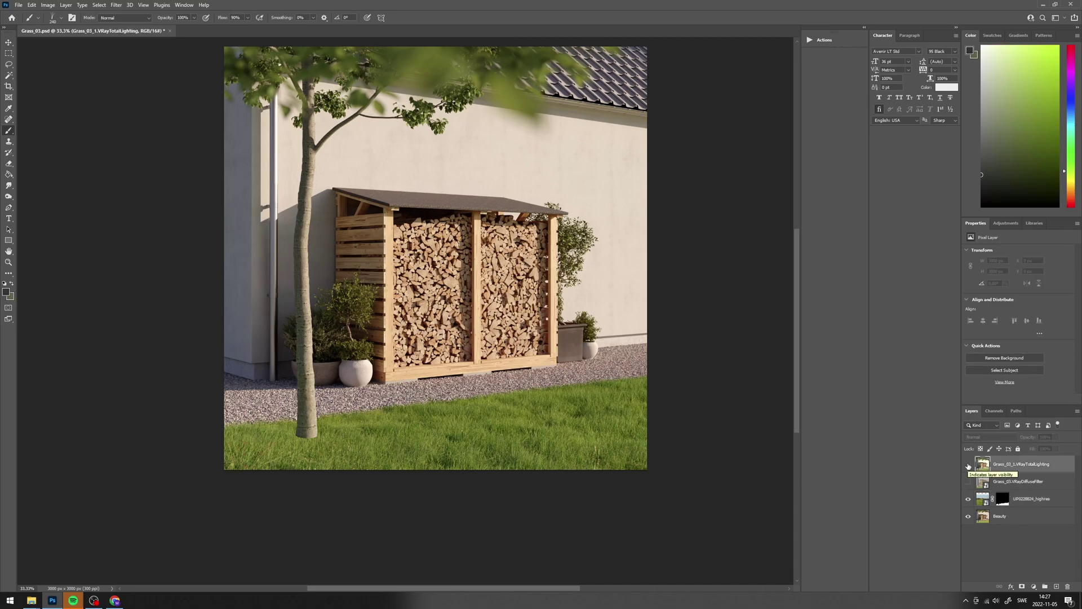
{"action": "left_click", "coordinate": [969, 465]}
{"action": "left_click_drag", "start_coordinate": [543, 265], "coordinate": [557, 293]}
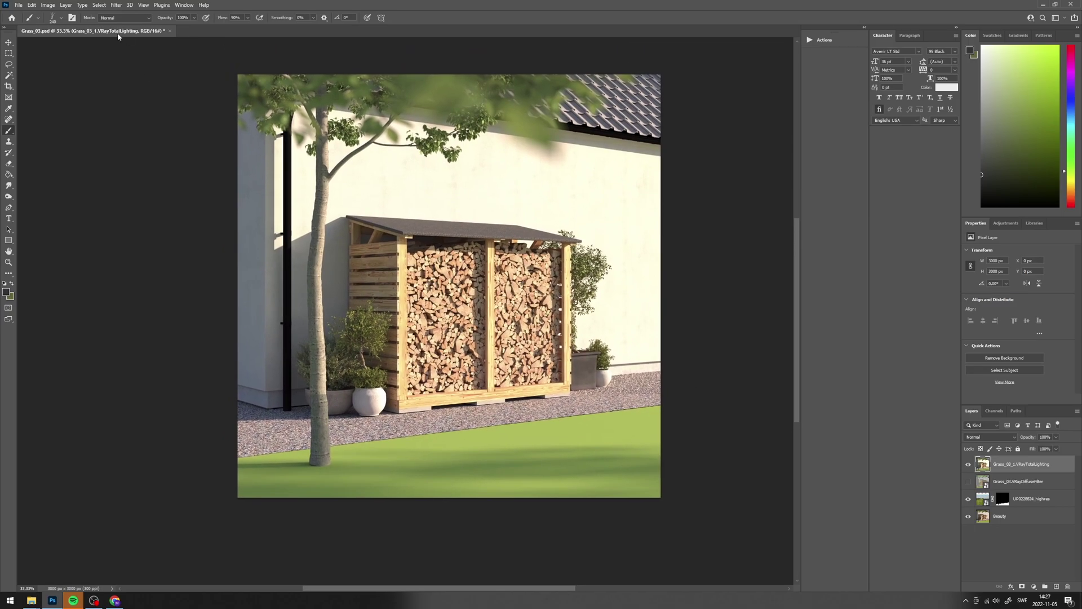
Desaturate the VRayTotalLighting layer completely with a Hue/Saturation adjustment, setting saturation to -100
{"action": "left_click", "coordinate": [8, 54]}
{"action": "left_click", "coordinate": [56, 6]}
{"action": "mouse_move", "coordinate": [74, 26]}
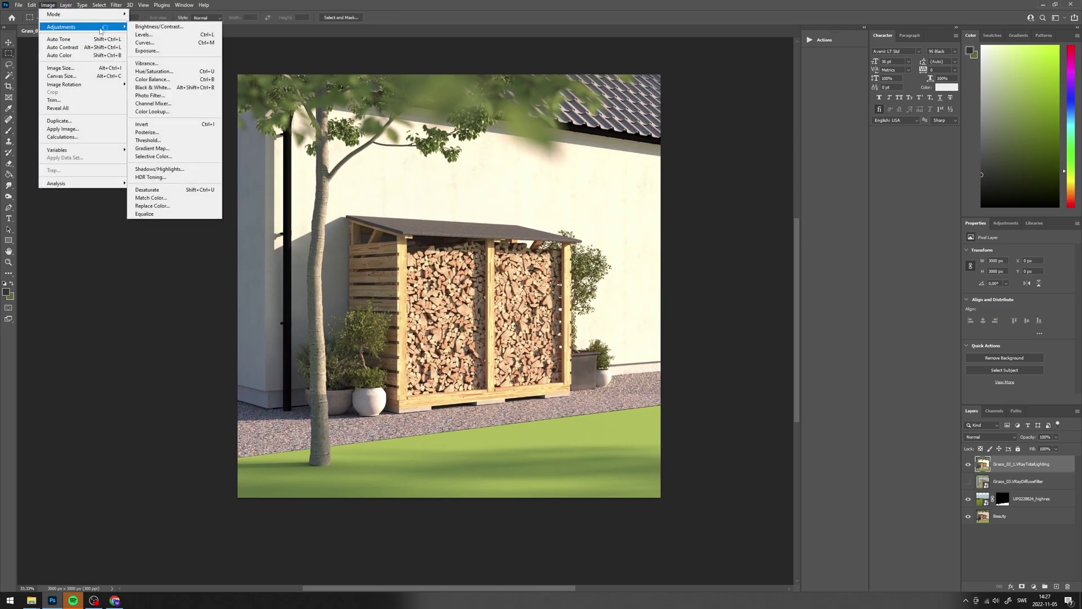
{"action": "left_click", "coordinate": [164, 82]}
{"action": "left_click_drag", "start_coordinate": [713, 397], "coordinate": [648, 391]}
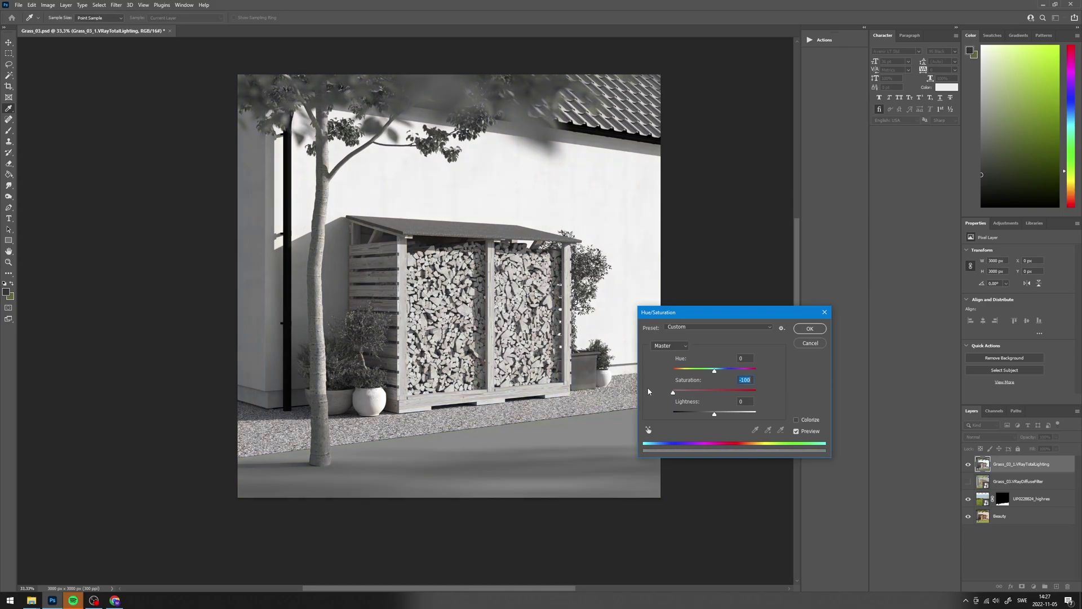
{"action": "left_click", "coordinate": [810, 329]}
Increase the VRayTotalLighting layer's contrast with Levels, setting the black input to 60 and the white input to 135
{"action": "key", "text": "ctrl+l"}
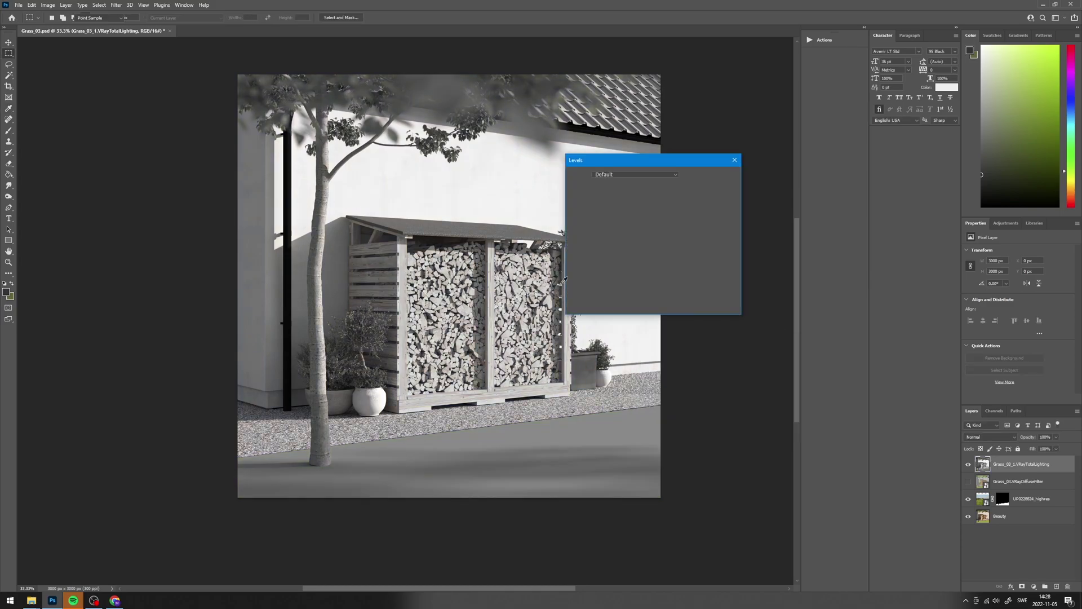
{"action": "left_click_drag", "start_coordinate": [576, 255], "coordinate": [610, 256]}
{"action": "left_click_drag", "start_coordinate": [683, 256], "coordinate": [633, 257]}
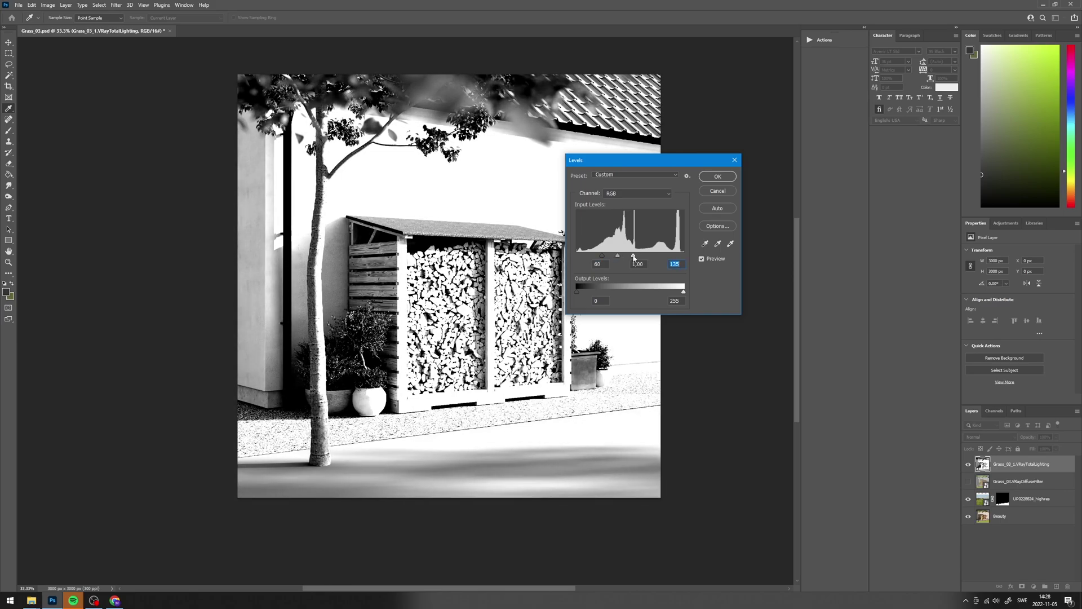
{"action": "left_click", "coordinate": [718, 178]}
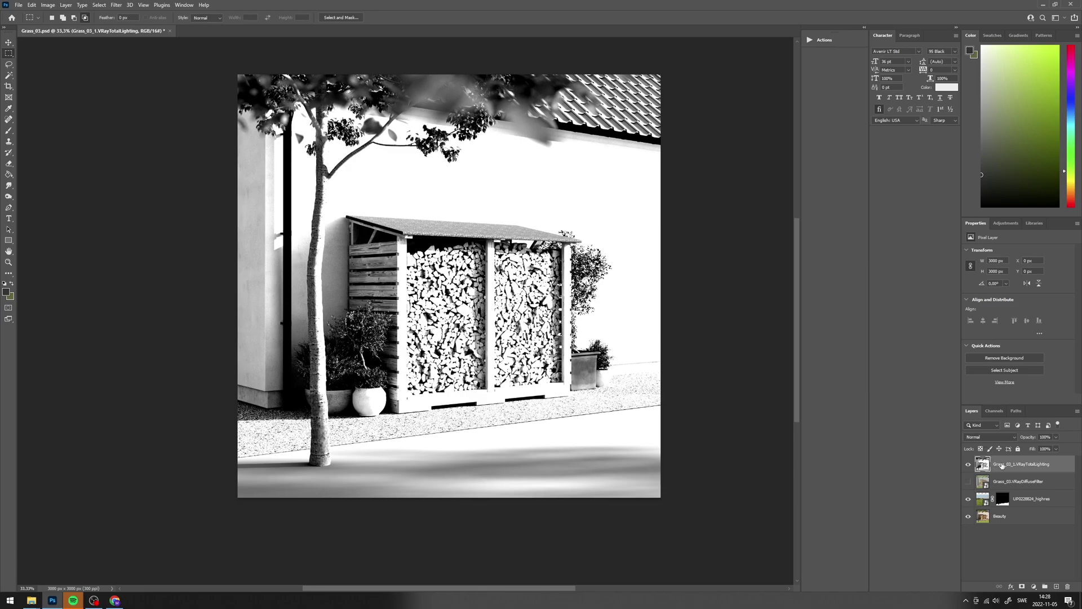
Move the VRayTotalLighting layer below the VRayDiffuseFilter layer, directly above the masked grass photo
{"action": "left_click_drag", "start_coordinate": [1002, 464], "coordinate": [1006, 485]}
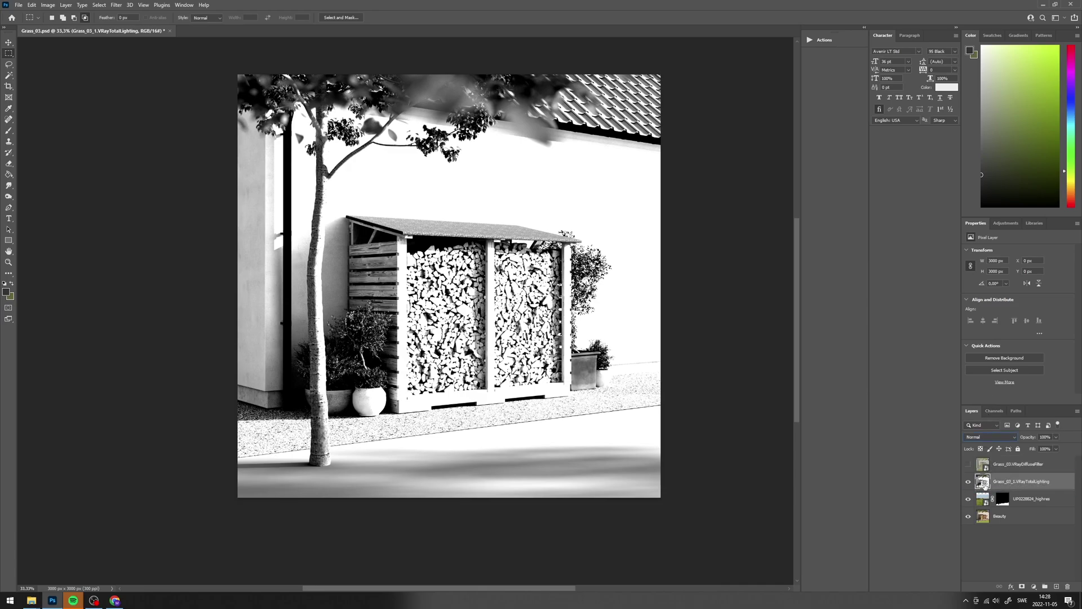
{"action": "key", "text": "ctrl+plus"}
{"action": "key", "text": "ctrl+plus"}
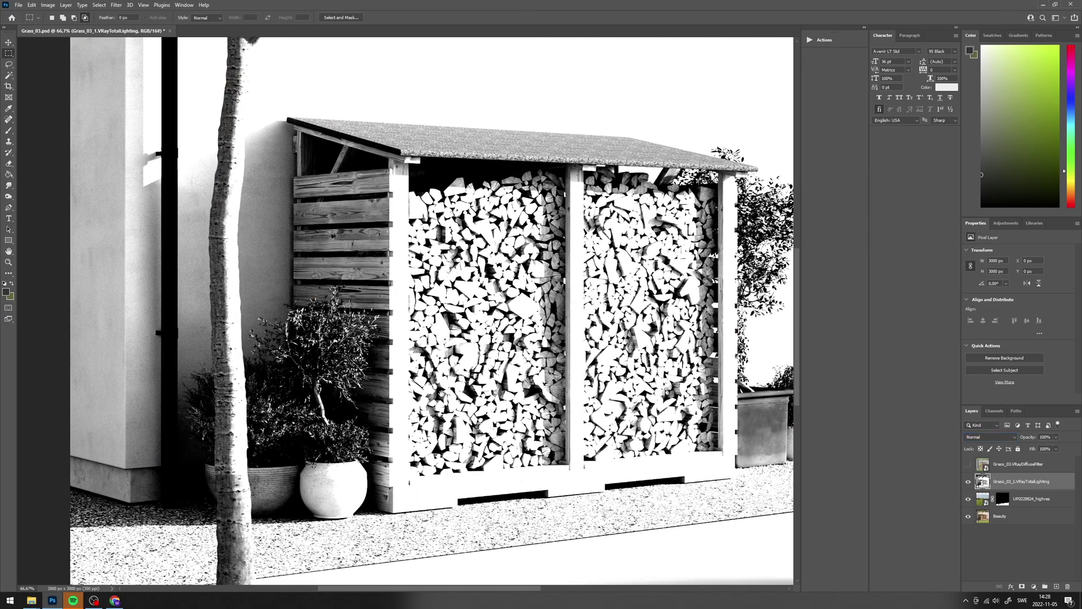
Set up a soft round brush with a white foreground color for painting on the VRayTotalLighting layer
{"action": "left_click_drag", "start_coordinate": [443, 402], "coordinate": [347, 243]}
{"action": "key", "text": "b"}
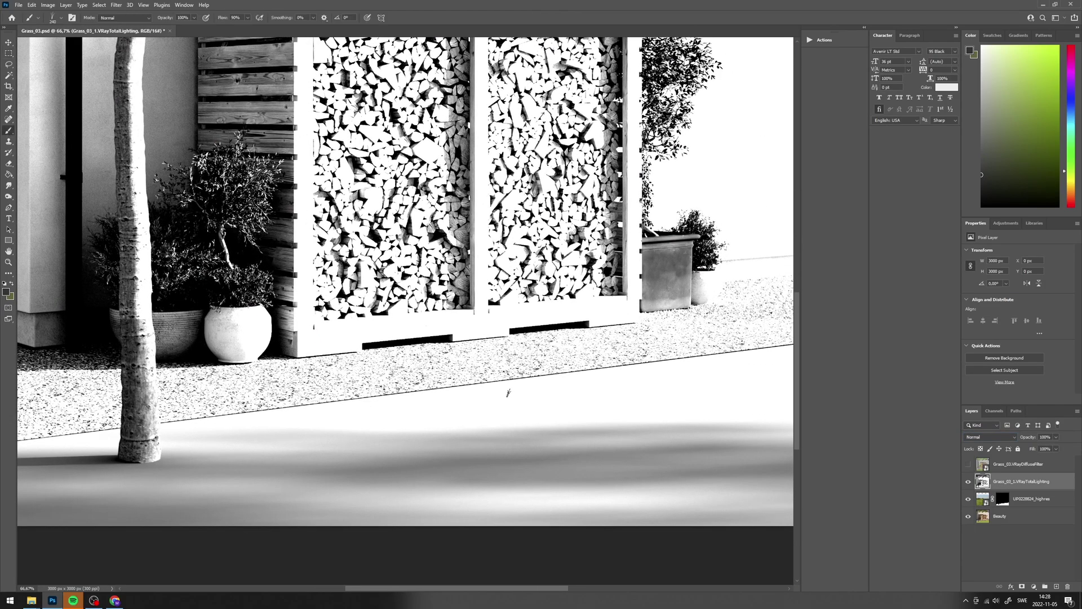
{"action": "right_click", "coordinate": [509, 392]}
{"action": "left_click", "coordinate": [651, 455]}
{"action": "right_click", "coordinate": [652, 331], "text": "alt"}
{"action": "left_click_drag", "start_coordinate": [652, 331], "coordinate": [471, 338]}
{"action": "left_click_drag", "start_coordinate": [614, 355], "coordinate": [557, 360]}
{"action": "key", "text": "ctrl+z"}
{"action": "left_click", "coordinate": [6, 292]}
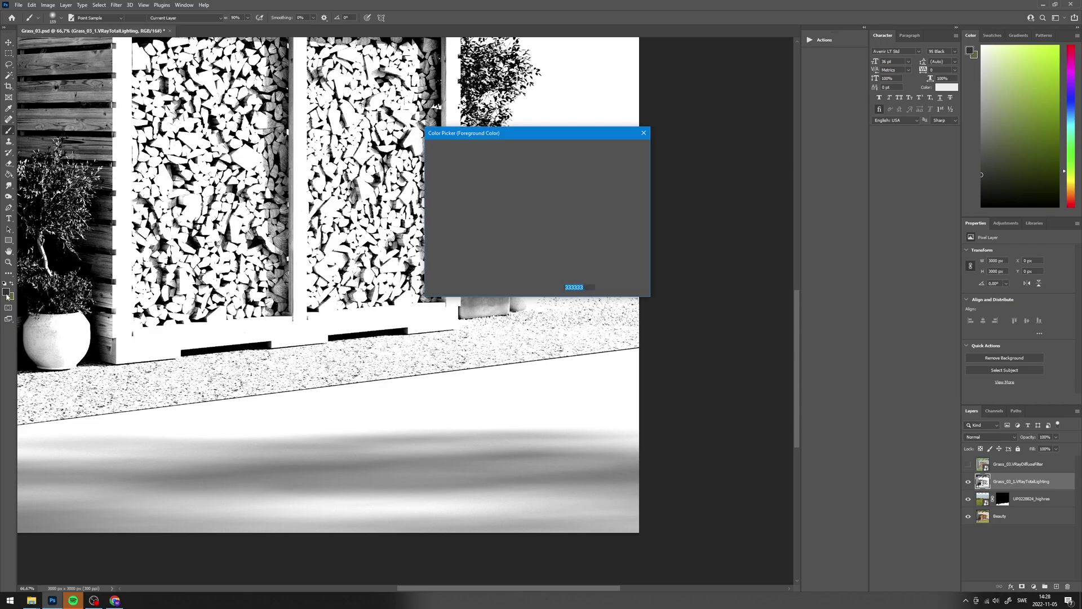
{"action": "left_click", "coordinate": [430, 154]}
{"action": "key", "text": "Return"}
Paint white over the gravel strip and the hard lawn edge on the VRayTotalLighting layer, keeping the shadows on the lawn
{"action": "mouse_move", "coordinate": [437, 374]}
{"action": "left_mouse_down"}
{"action": "mouse_move", "coordinate": [626, 340]}
{"action": "mouse_move", "coordinate": [254, 389]}
{"action": "left_mouse_up"}
{"action": "left_click_drag", "start_coordinate": [254, 389], "coordinate": [662, 334]}
{"action": "mouse_move", "coordinate": [662, 335]}
{"action": "left_mouse_down"}
{"action": "mouse_move", "coordinate": [545, 349]}
{"action": "mouse_move", "coordinate": [643, 319]}
{"action": "left_mouse_up"}
{"action": "left_click_drag", "start_coordinate": [682, 339], "coordinate": [334, 379]}
{"action": "right_click", "coordinate": [340, 380], "text": "alt"}
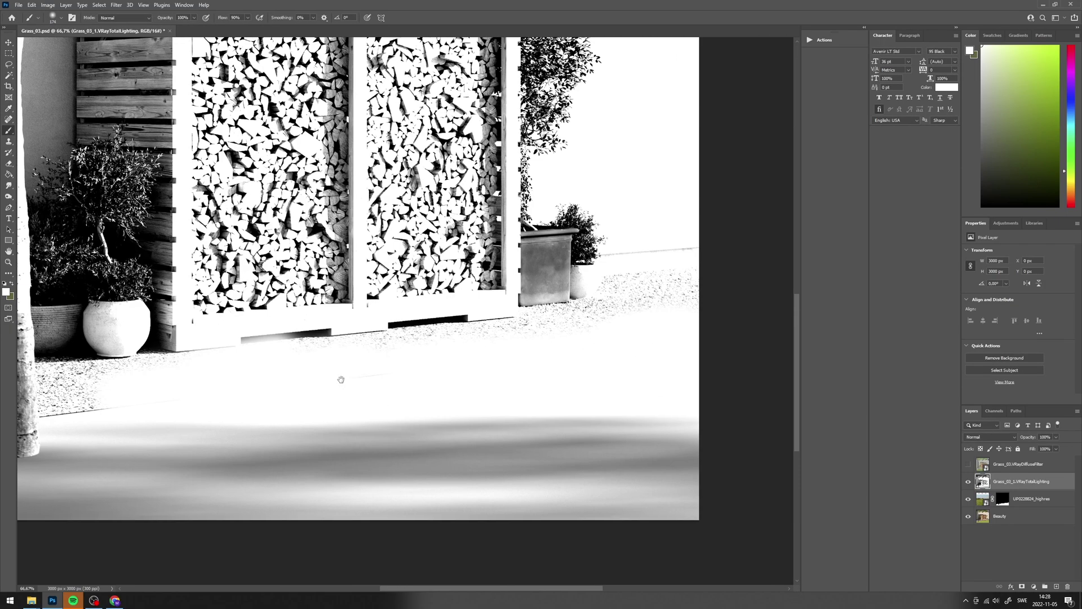
{"action": "mouse_move", "coordinate": [642, 293]}
{"action": "left_mouse_down"}
{"action": "mouse_move", "coordinate": [261, 355]}
{"action": "mouse_move", "coordinate": [598, 308]}
{"action": "left_mouse_up"}
{"action": "right_click", "coordinate": [524, 330], "text": "alt"}
{"action": "mouse_move", "coordinate": [519, 333]}
{"action": "left_mouse_down"}
{"action": "mouse_move", "coordinate": [389, 365]}
{"action": "mouse_move", "coordinate": [420, 342]}
{"action": "left_mouse_up"}
{"action": "mouse_move", "coordinate": [361, 370]}
{"action": "left_mouse_down"}
{"action": "mouse_move", "coordinate": [360, 389]}
{"action": "mouse_move", "coordinate": [351, 341]}
{"action": "mouse_move", "coordinate": [230, 382]}
{"action": "mouse_move", "coordinate": [292, 354]}
{"action": "mouse_move", "coordinate": [592, 285]}
{"action": "mouse_move", "coordinate": [345, 384]}
{"action": "mouse_move", "coordinate": [388, 452]}
{"action": "left_mouse_up"}
Paint the rest of the VRayTotalLighting layer above the lawn white with a larger brush, including the tree, shed and wall
{"action": "right_click", "coordinate": [333, 367], "text": "alt"}
{"action": "scroll", "coordinate": [592, 285], "scroll_direction": "down", "scroll_amount": 2}
{"action": "right_click", "coordinate": [279, 145], "text": "alt"}
{"action": "mouse_move", "coordinate": [302, 152]}
{"action": "left_mouse_down"}
{"action": "mouse_move", "coordinate": [145, 121]}
{"action": "mouse_move", "coordinate": [230, 362]}
{"action": "mouse_move", "coordinate": [314, 350]}
{"action": "left_mouse_up"}
{"action": "right_click", "coordinate": [506, 275]}
{"action": "left_click", "coordinate": [609, 83]}
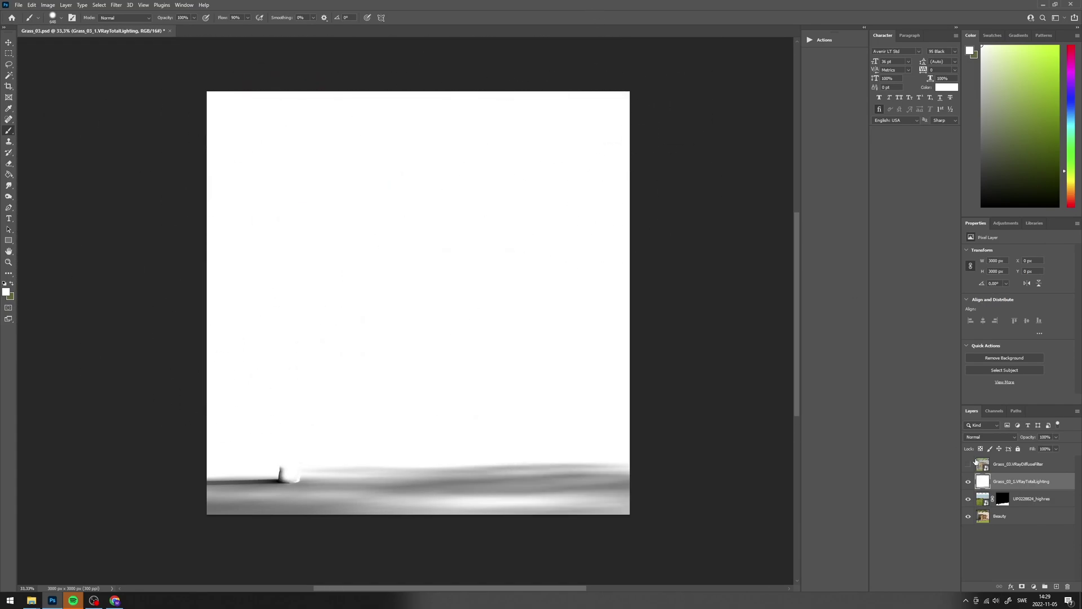
Blend the VRayTotalLighting layer with Multiply and lower its opacity to about 75%
{"action": "left_click", "coordinate": [984, 437]}
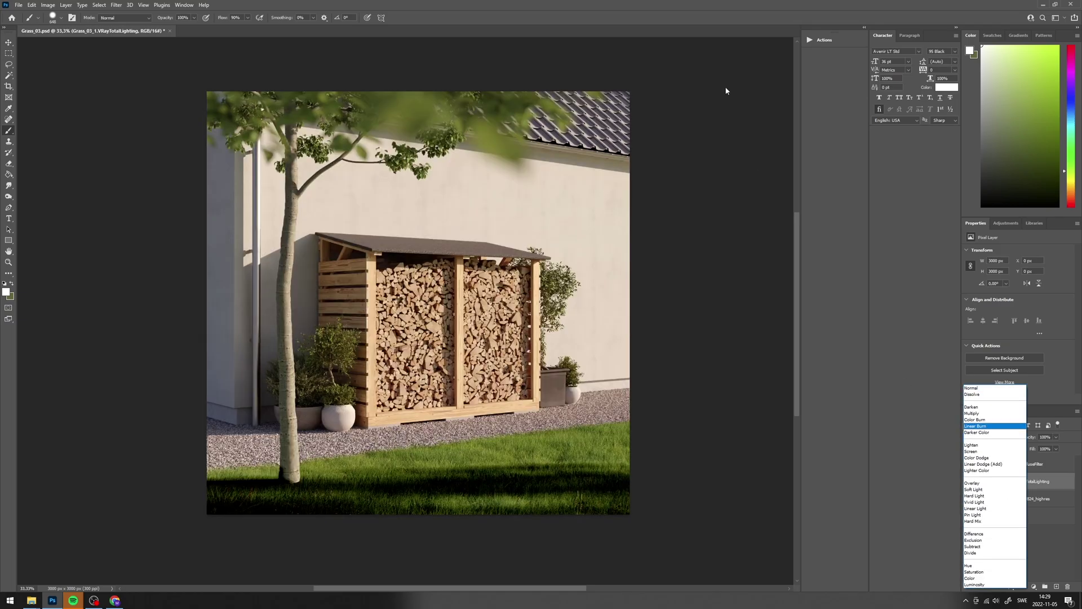
{"action": "left_click", "coordinate": [988, 416]}
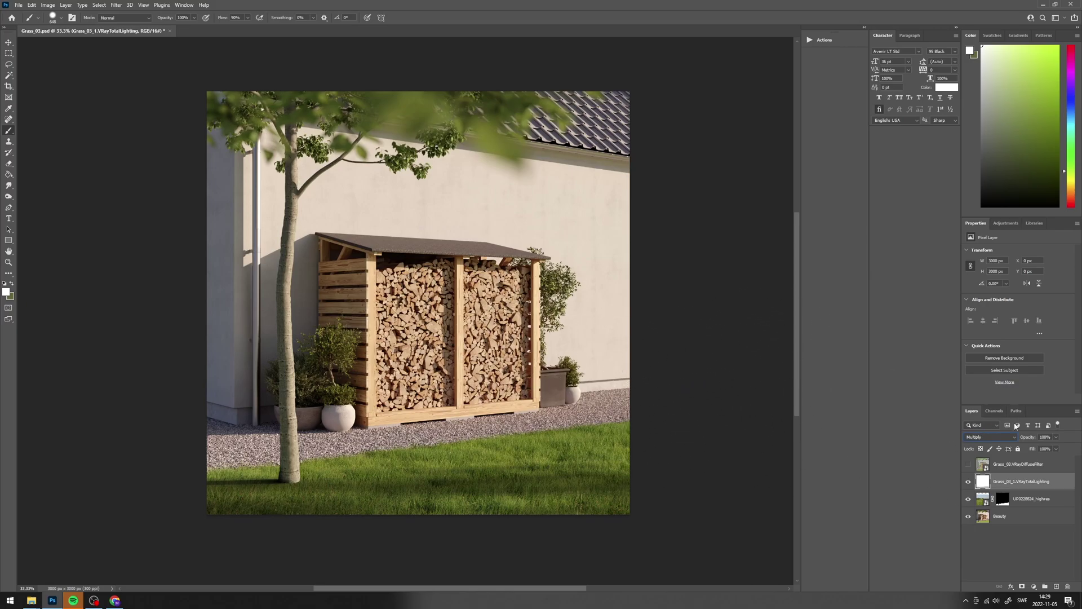
{"action": "left_click", "coordinate": [1056, 438]}
{"action": "left_click_drag", "start_coordinate": [1043, 449], "coordinate": [1038, 451]}
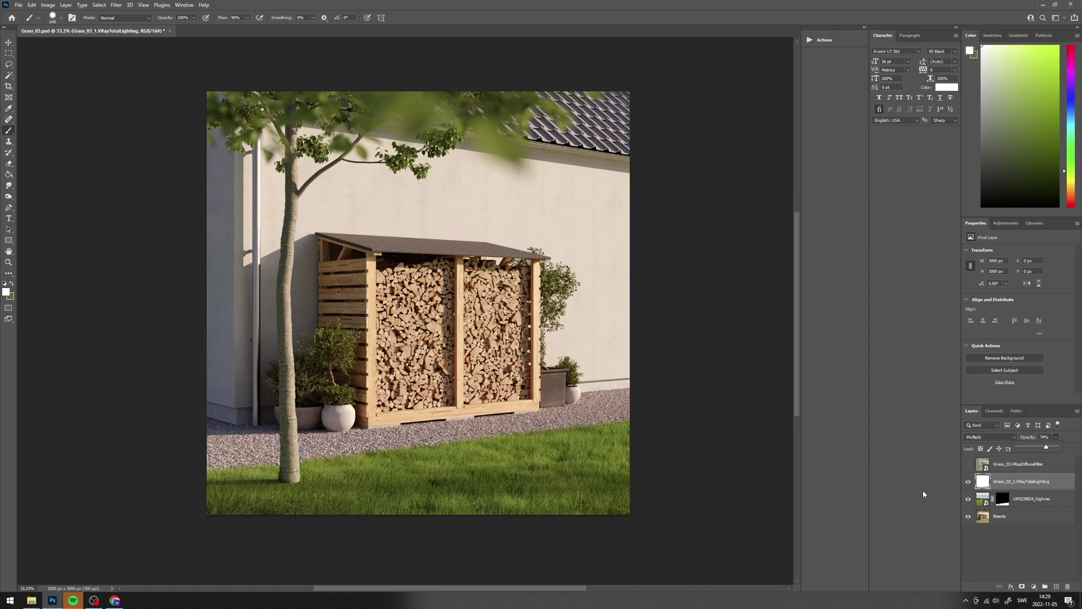
Paint white on the grass photo's layer mask with the grass-shaped brush so blades overlap the base of the tree trunk
{"action": "key", "text": "ctrl+plus"}
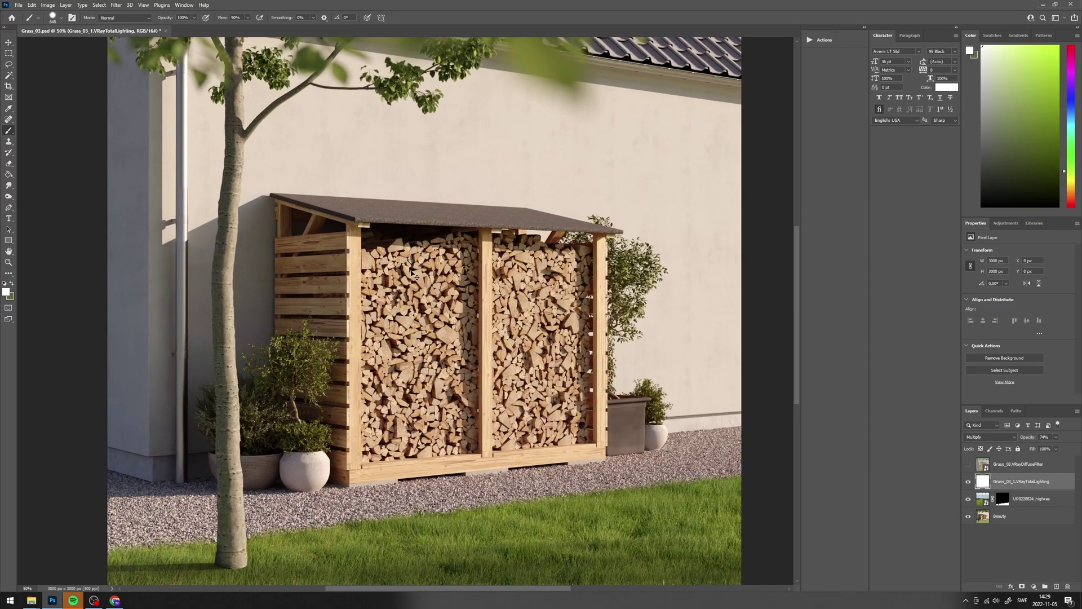
{"action": "left_click_drag", "start_coordinate": [173, 583], "coordinate": [469, 248]}
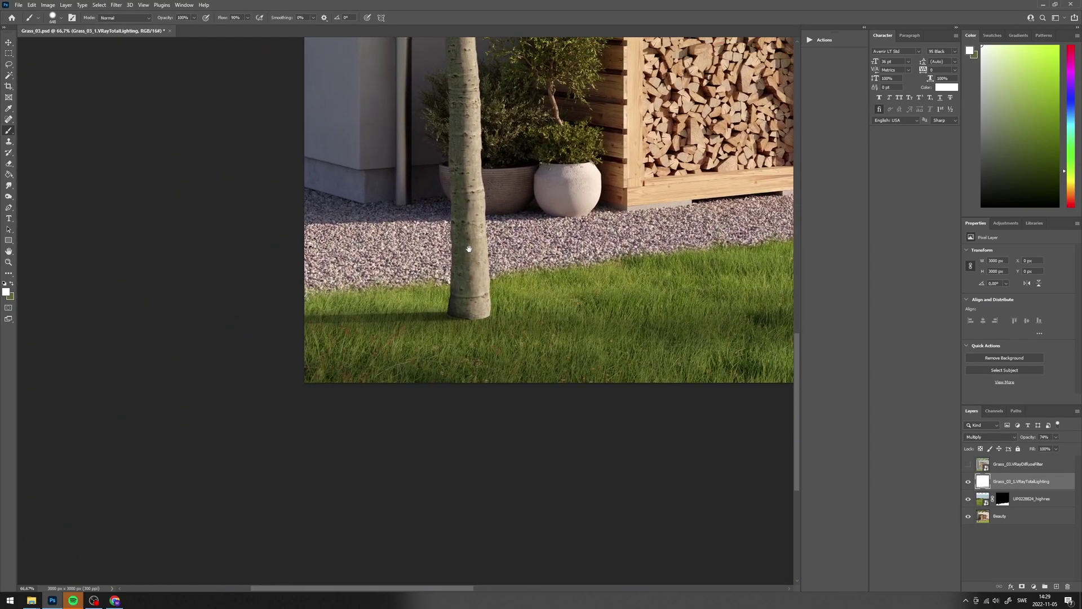
{"action": "key", "text": "ctrl+plus"}
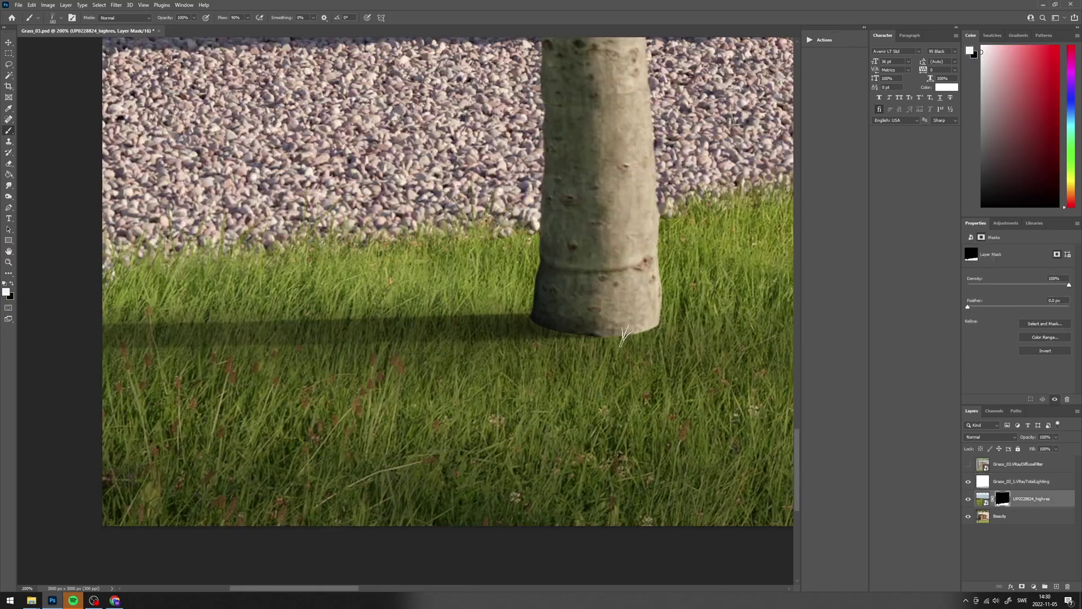
{"action": "left_click", "coordinate": [637, 337]}
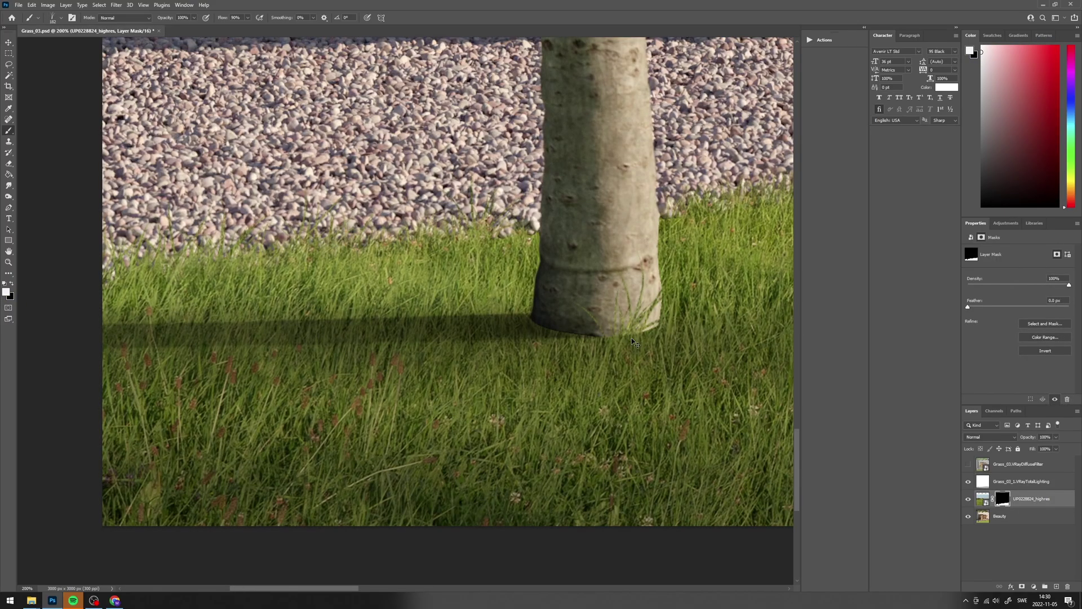
{"action": "key", "text": "ctrl+z"}
{"action": "mouse_move", "coordinate": [641, 336]}
{"action": "left_mouse_down"}
{"action": "mouse_move", "coordinate": [578, 348]}
{"action": "mouse_move", "coordinate": [656, 323]}
{"action": "left_mouse_up"}
{"action": "mouse_move", "coordinate": [643, 337]}
{"action": "left_mouse_down"}
{"action": "mouse_move", "coordinate": [610, 347]}
{"action": "mouse_move", "coordinate": [591, 330]}
{"action": "mouse_move", "coordinate": [599, 317]}
{"action": "mouse_move", "coordinate": [572, 334]}
{"action": "left_mouse_up"}
{"action": "left_click_drag", "start_coordinate": [584, 345], "coordinate": [592, 346]}
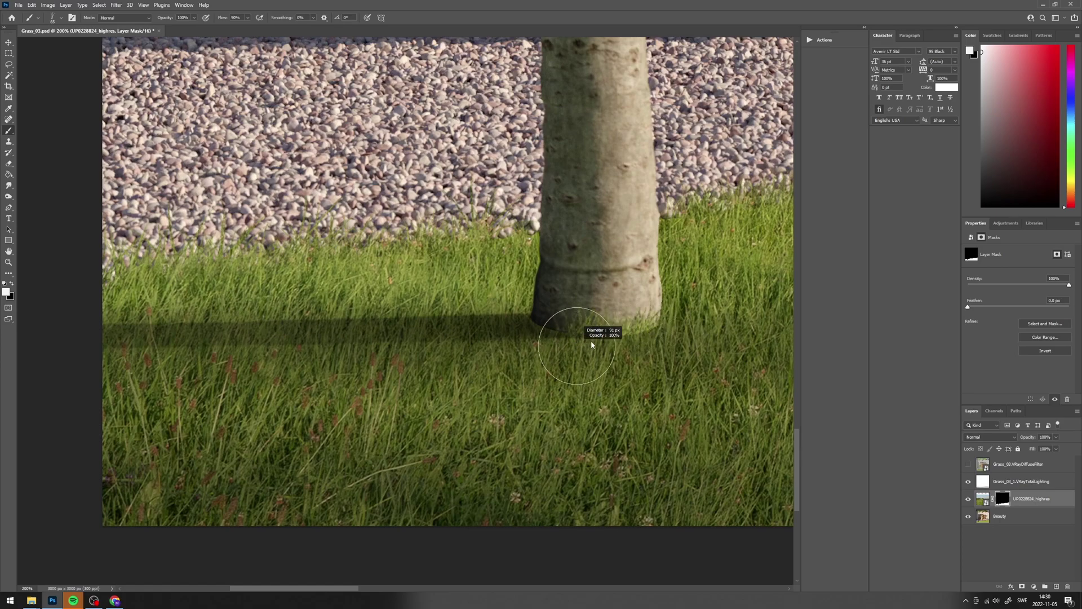
{"action": "left_click", "coordinate": [555, 339]}
{"action": "left_click", "coordinate": [545, 352]}
{"action": "left_click_drag", "start_coordinate": [655, 318], "coordinate": [667, 325]}
{"action": "left_click_drag", "start_coordinate": [608, 351], "coordinate": [621, 350]}
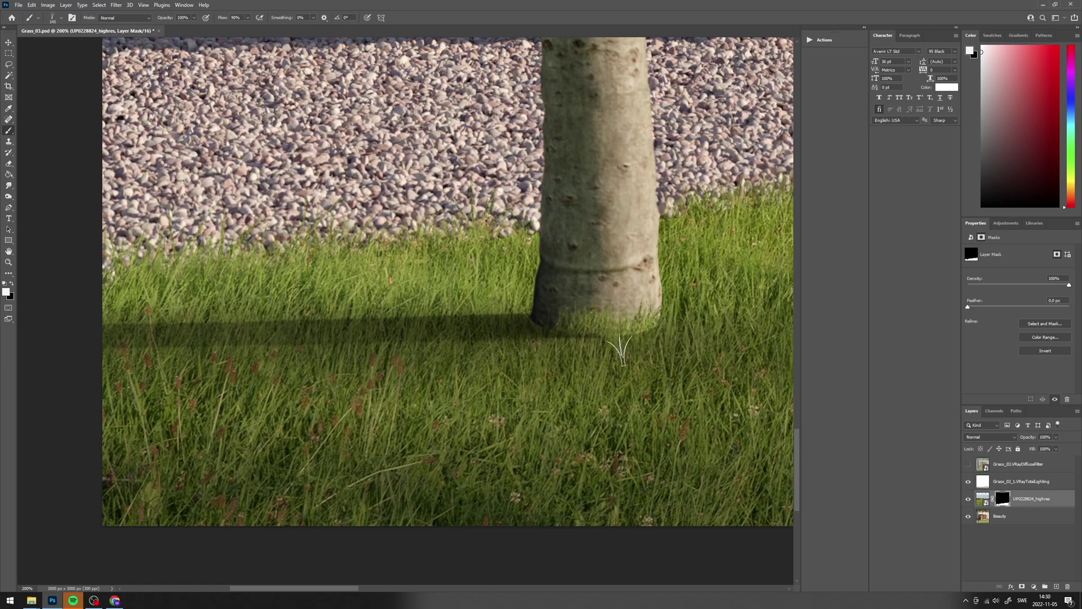
{"action": "left_click", "coordinate": [641, 349]}
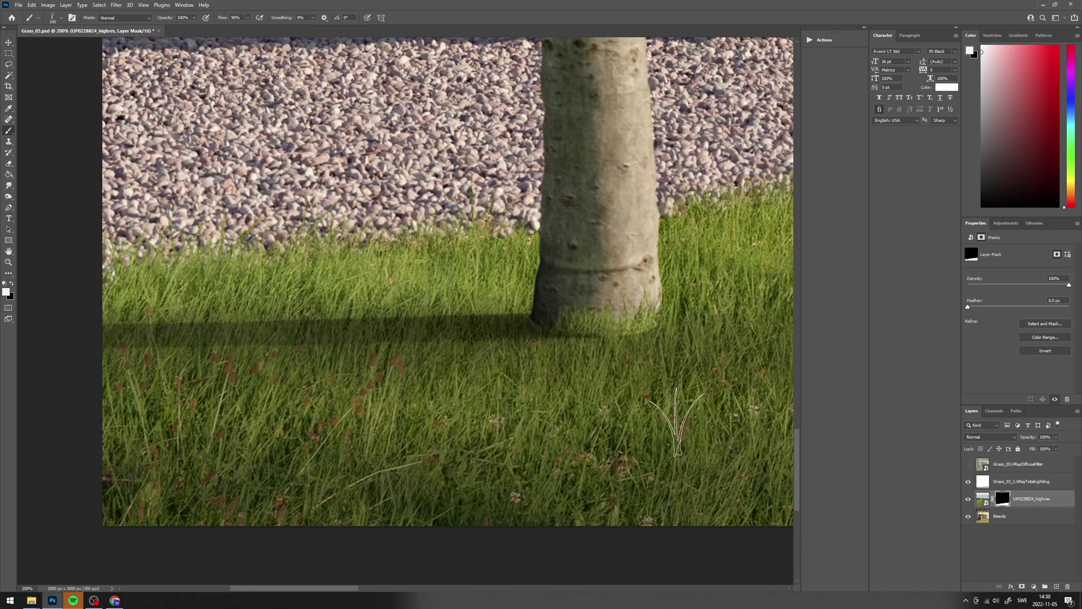
{"action": "left_click_drag", "start_coordinate": [516, 353], "coordinate": [541, 350]}
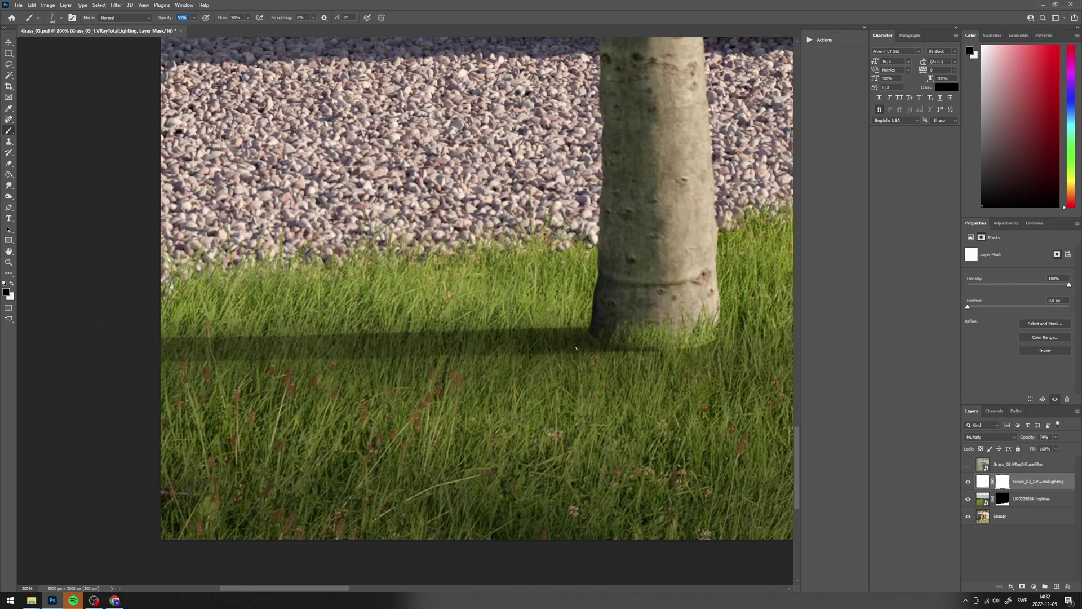
Set the brush opacity to 50% and soften the shadow at the trunk's base with black on the VRayTotalLighting layer mask
{"action": "key", "text": "Return"}
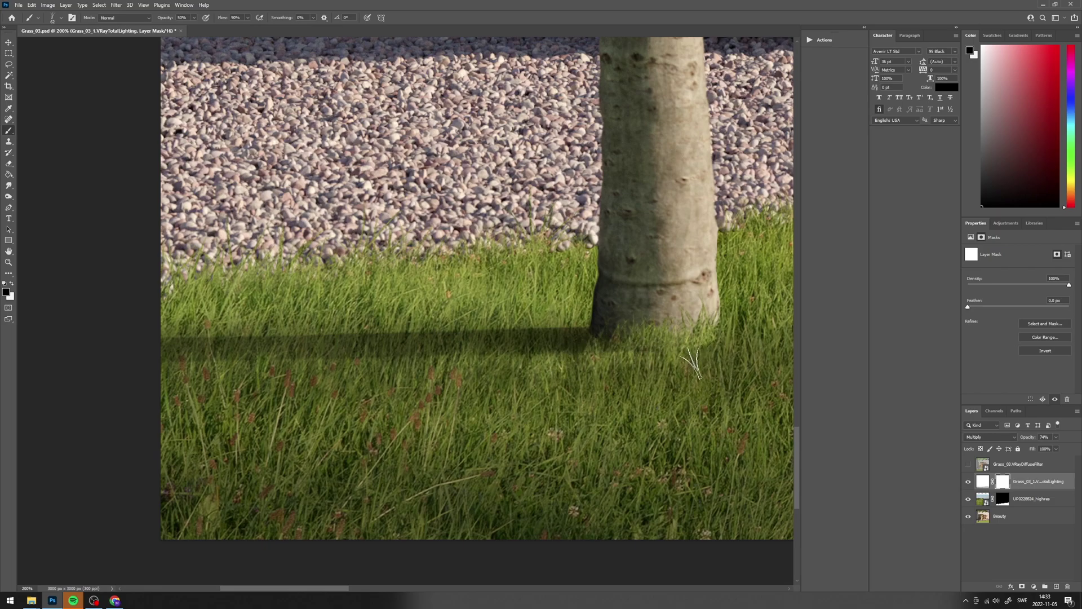
{"action": "key", "text": "ctrl+minus"}
{"action": "key", "text": "ctrl+minus"}
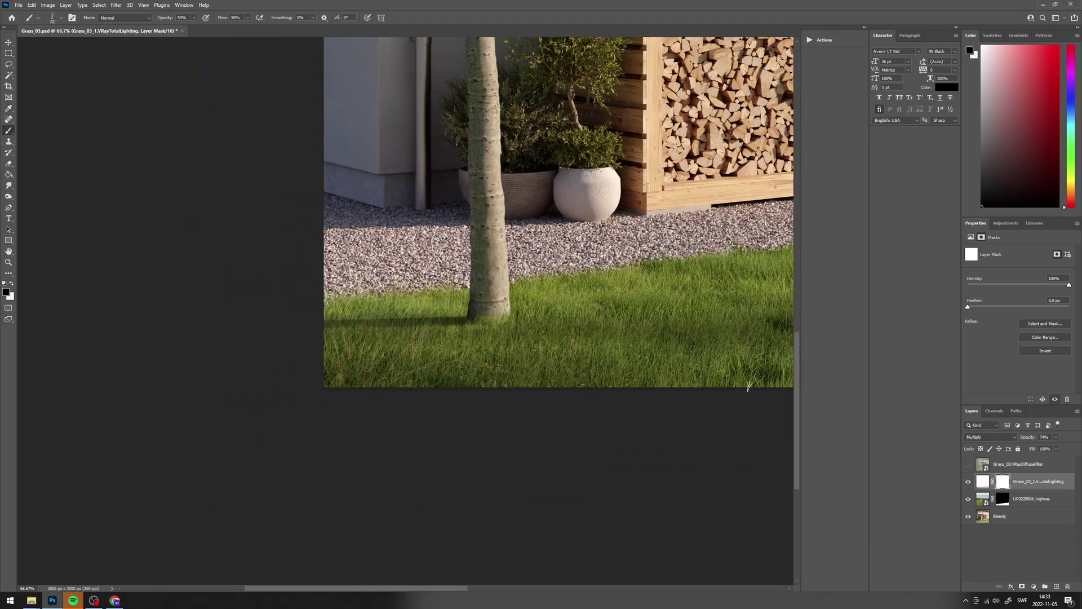
Paint black grass-shaped strokes on the VRayTotalLighting layer along the trunk's cast shadow to roughen its straight edges
{"action": "key", "text": "ctrl+plus"}
{"action": "key", "text": "ctrl+plus"}
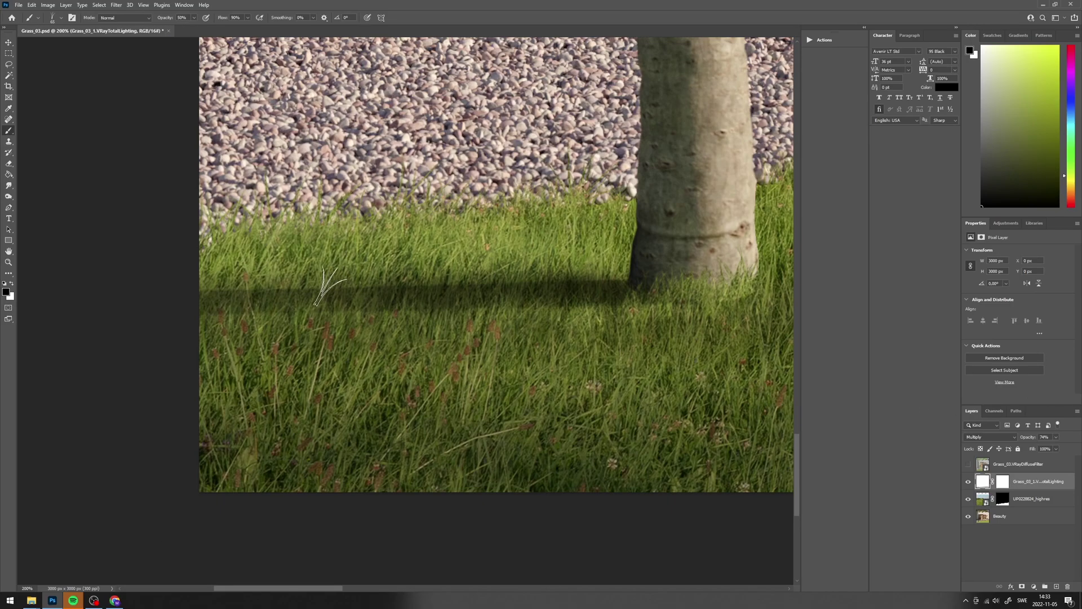
{"action": "left_click_drag", "start_coordinate": [301, 289], "coordinate": [290, 294]}
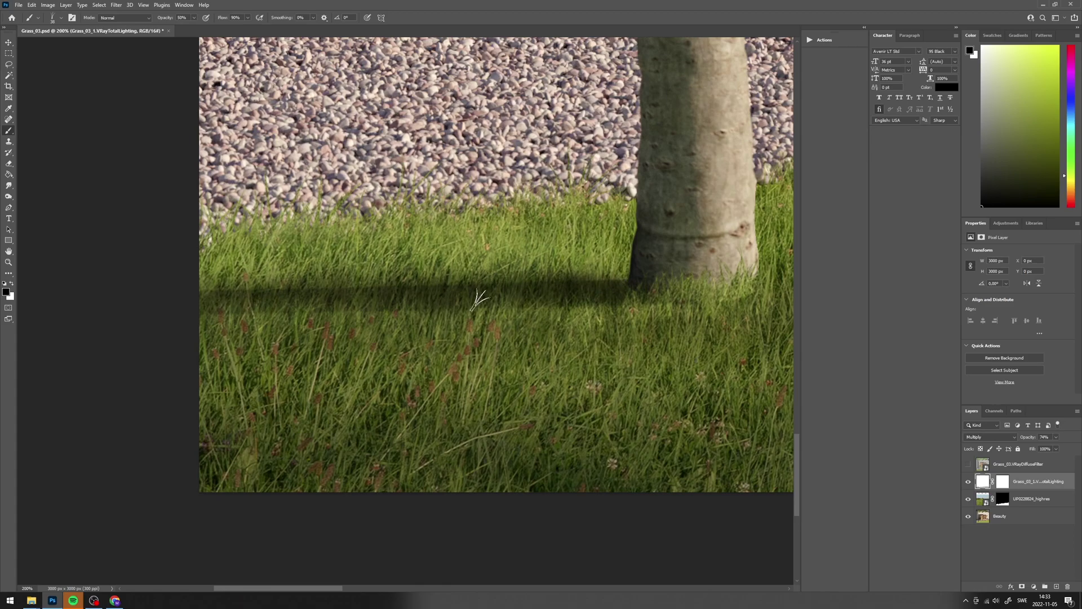
{"action": "left_click_drag", "start_coordinate": [427, 285], "coordinate": [440, 285]}
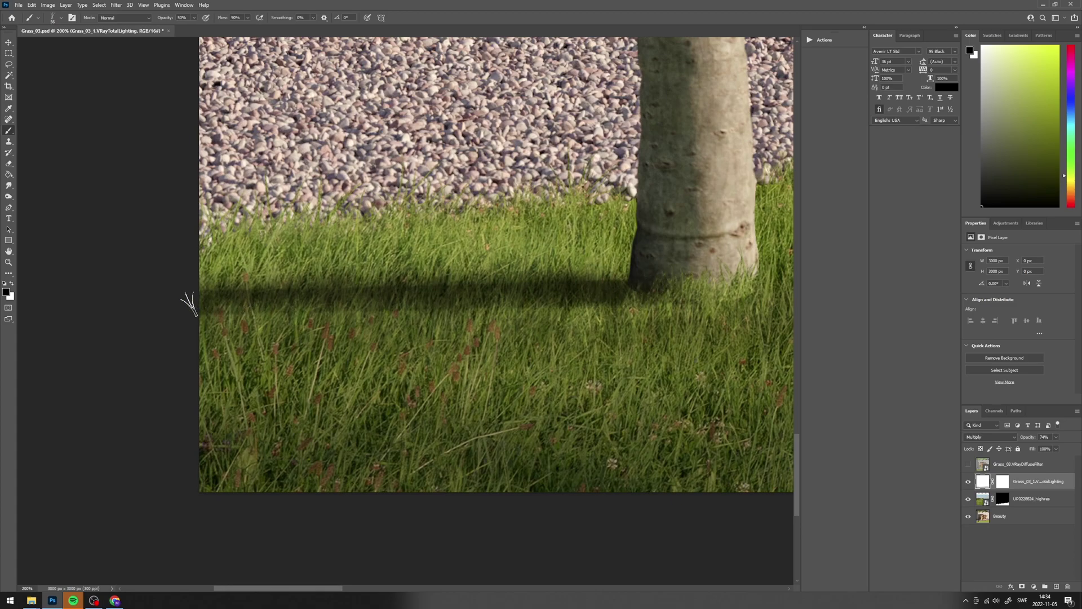
{"action": "scroll", "coordinate": [574, 240], "scroll_direction": "down", "scroll_amount": 6}
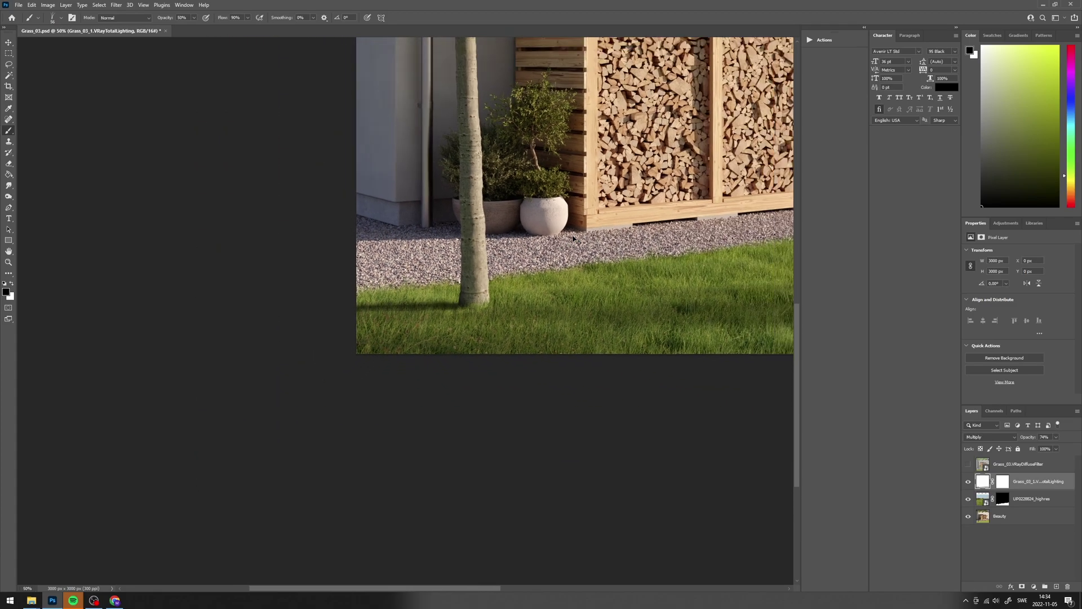
{"action": "scroll", "coordinate": [479, 361], "scroll_direction": "up", "scroll_amount": 1}
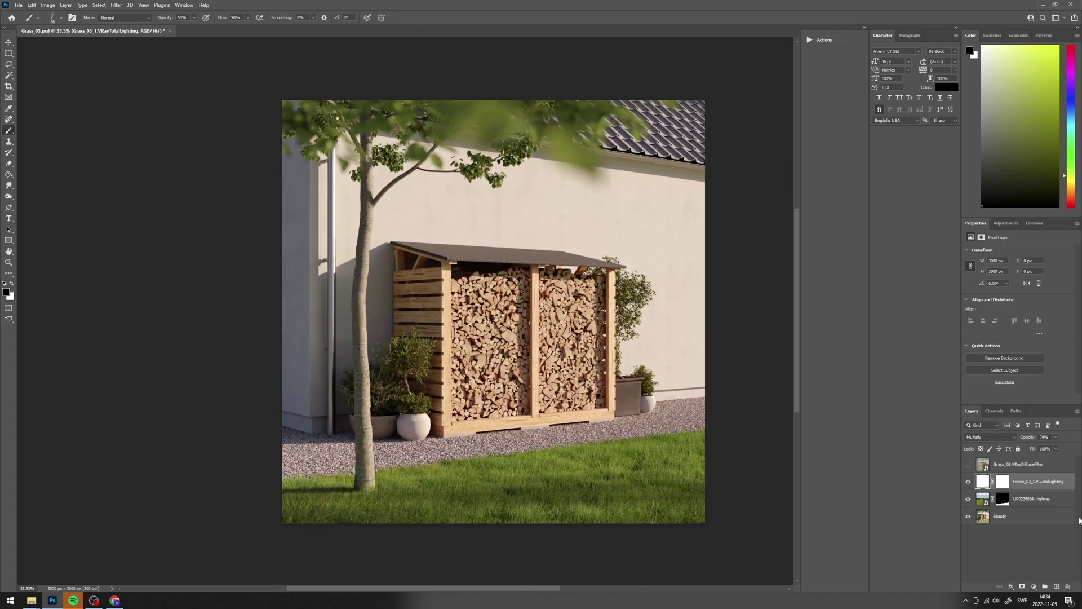
Add a Curves adjustment clipped to the grass photo and shape a slight S-curve with brighter highlights and darker shadows
{"action": "left_click", "coordinate": [1027, 499]}
{"action": "left_click", "coordinate": [1034, 587]}
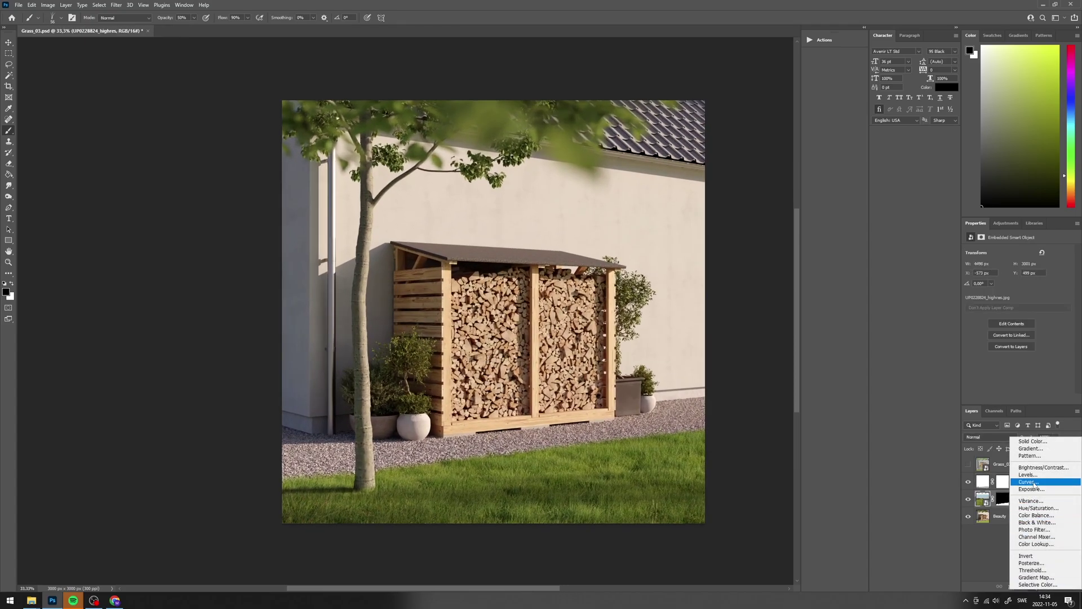
{"action": "left_click", "coordinate": [1035, 484]}
{"action": "left_click", "coordinate": [1021, 507], "text": "alt"}
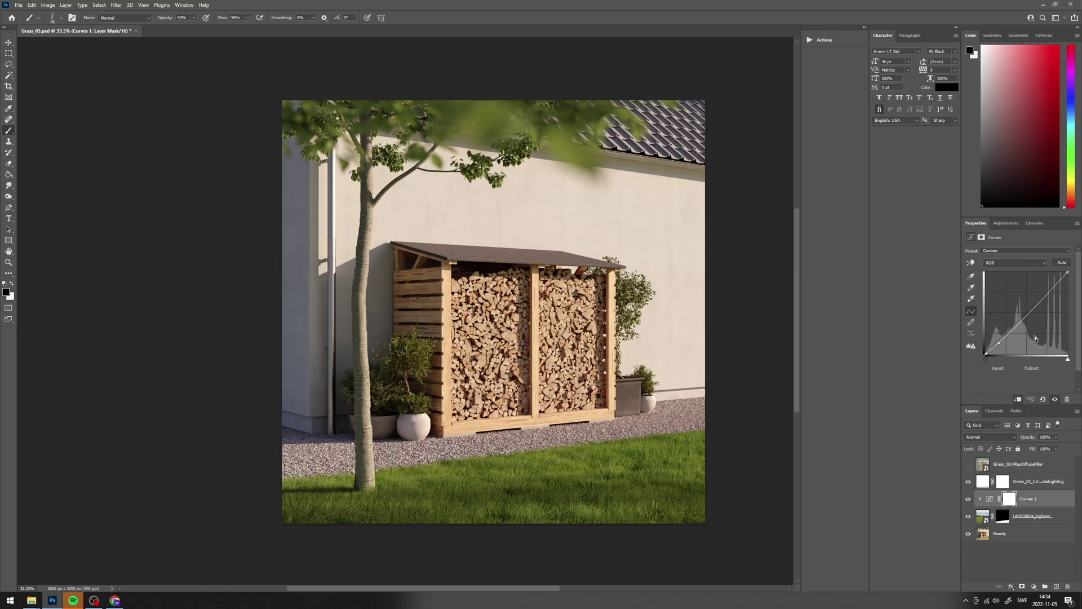
{"action": "left_click_drag", "start_coordinate": [1038, 303], "coordinate": [1037, 300]}
{"action": "left_click_drag", "start_coordinate": [998, 341], "coordinate": [999, 343]}
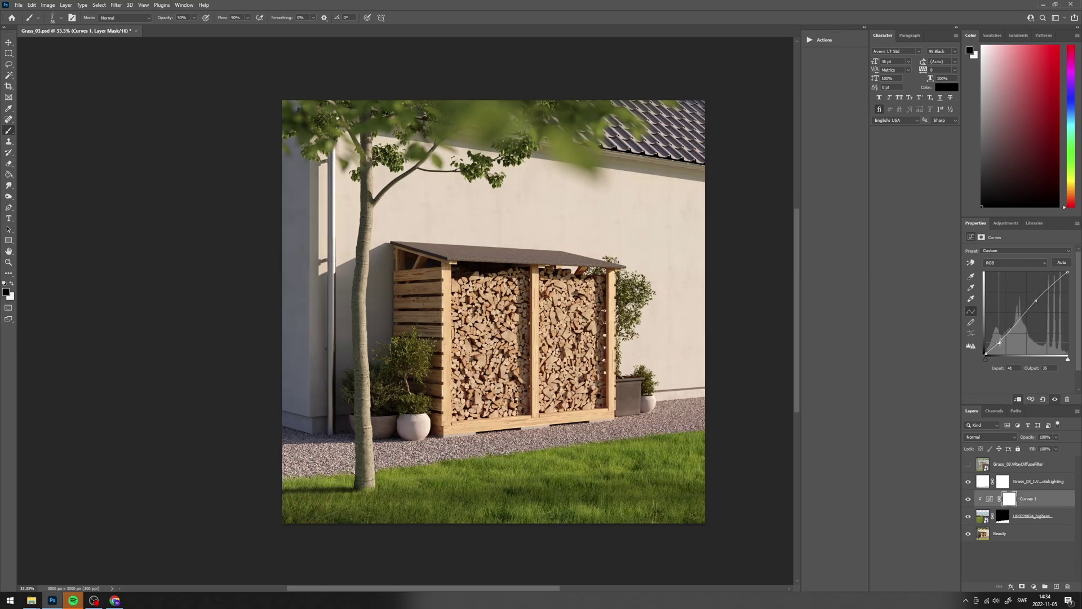